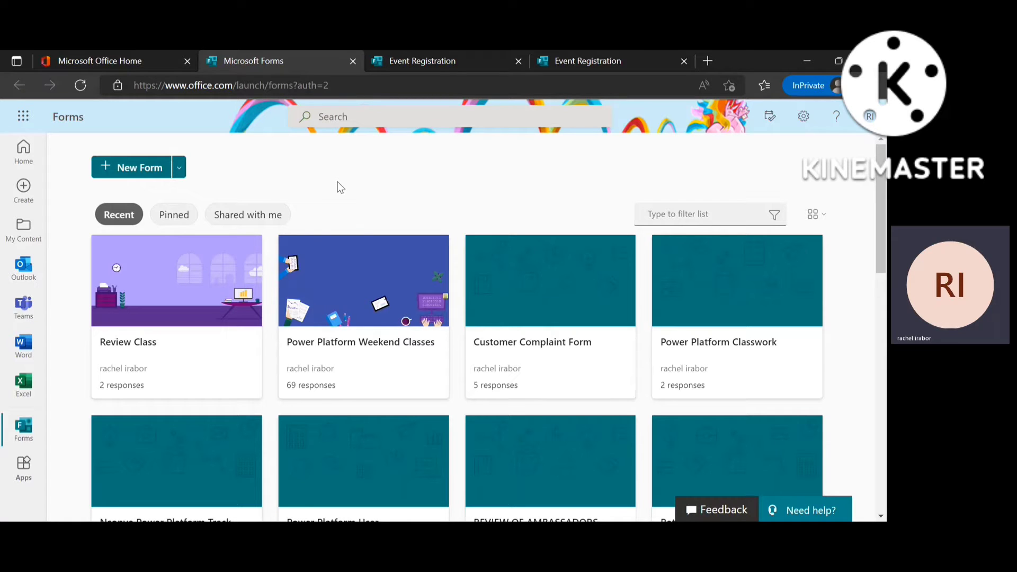
Create a blank form and replace 'Untitled form' with the title 'Youtube Event'.
{"action": "left_click", "coordinate": [147, 173]}
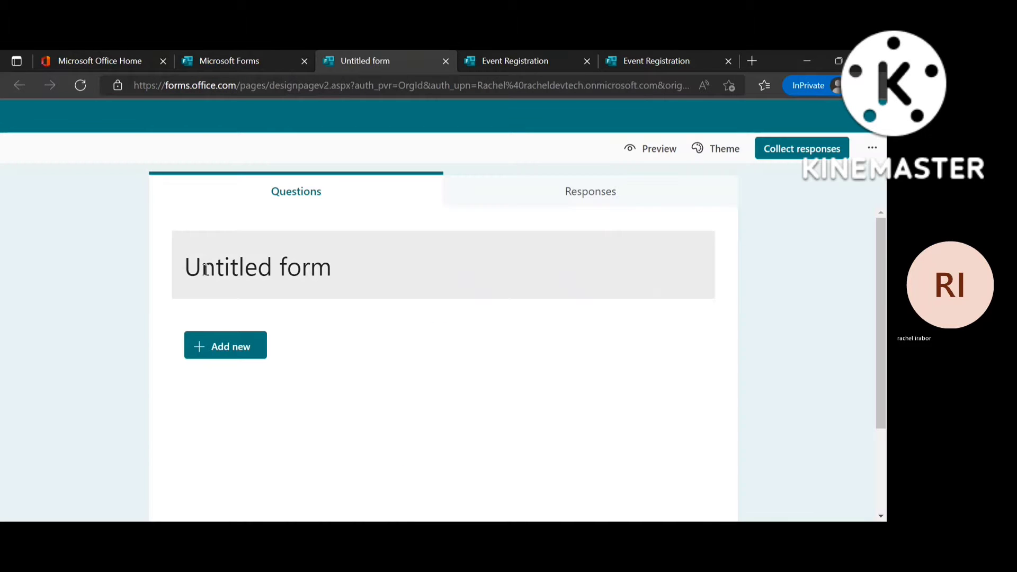
{"action": "left_click", "coordinate": [236, 272]}
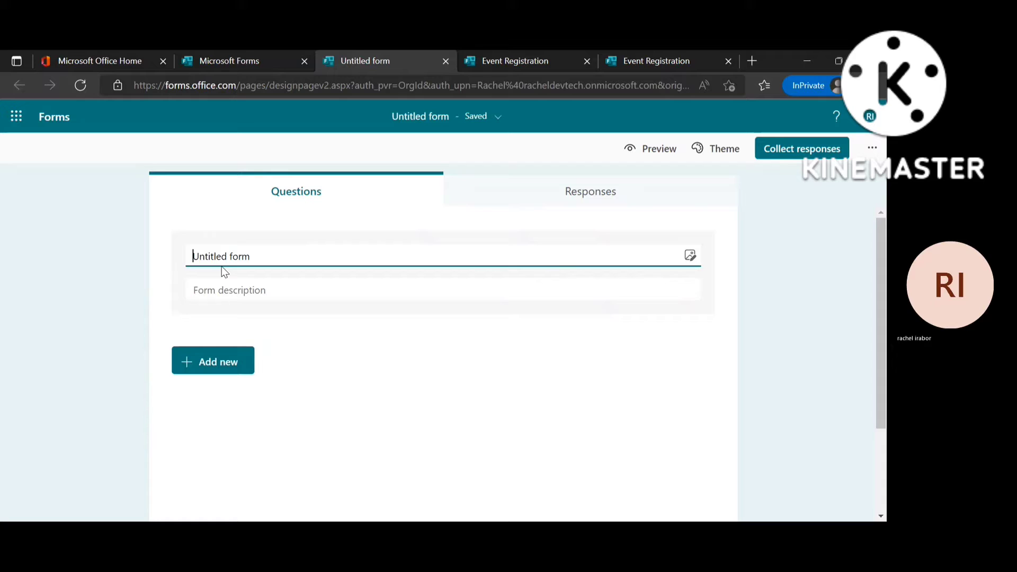
{"action": "double_click", "coordinate": [223, 267]}
{"action": "key", "text": "BackSpace"}
{"action": "left_click", "coordinate": [214, 259]}
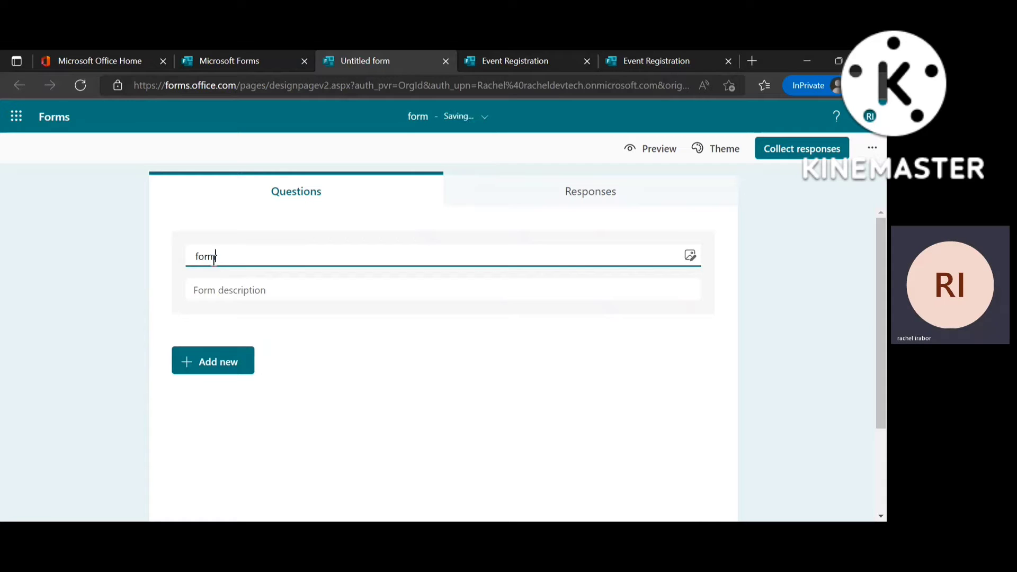
{"action": "key", "text": "BackSpace"}
{"action": "key", "text": "BackSpace"}
{"action": "key", "text": "BackSpace"}
{"action": "key", "text": "BackSpace"}
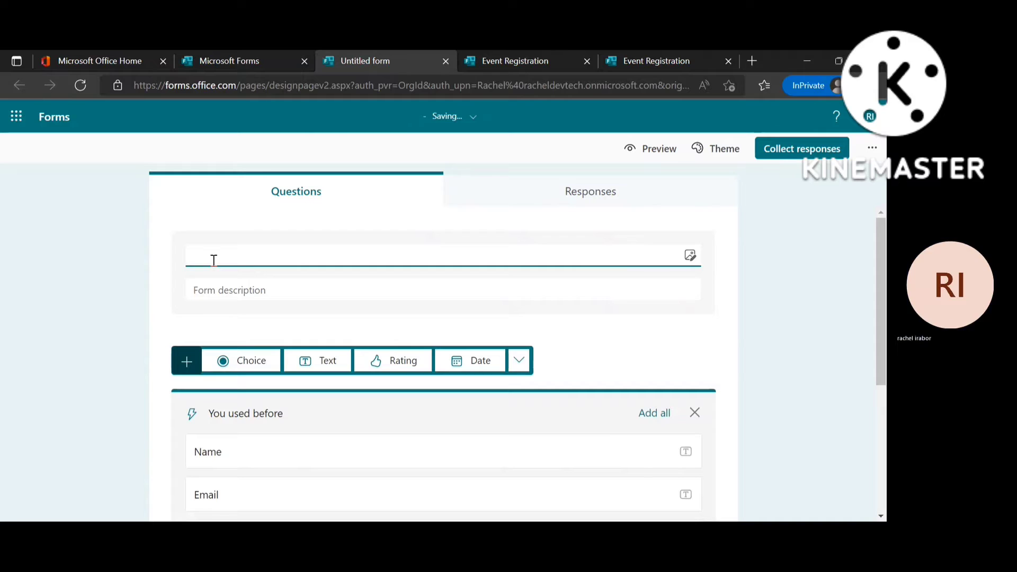
{"action": "type", "text": "Youtube "}
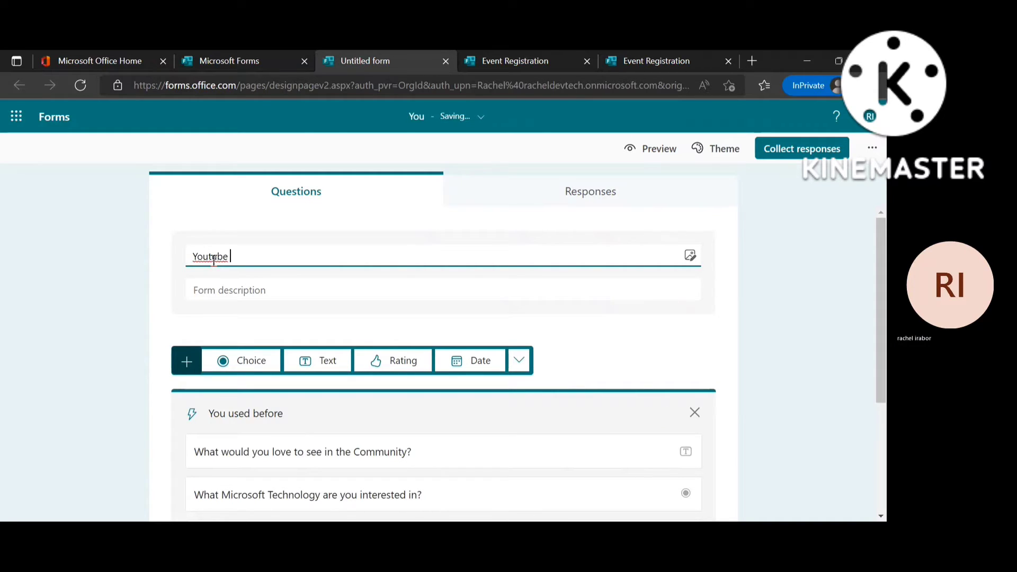
{"action": "type", "text": "Event"}
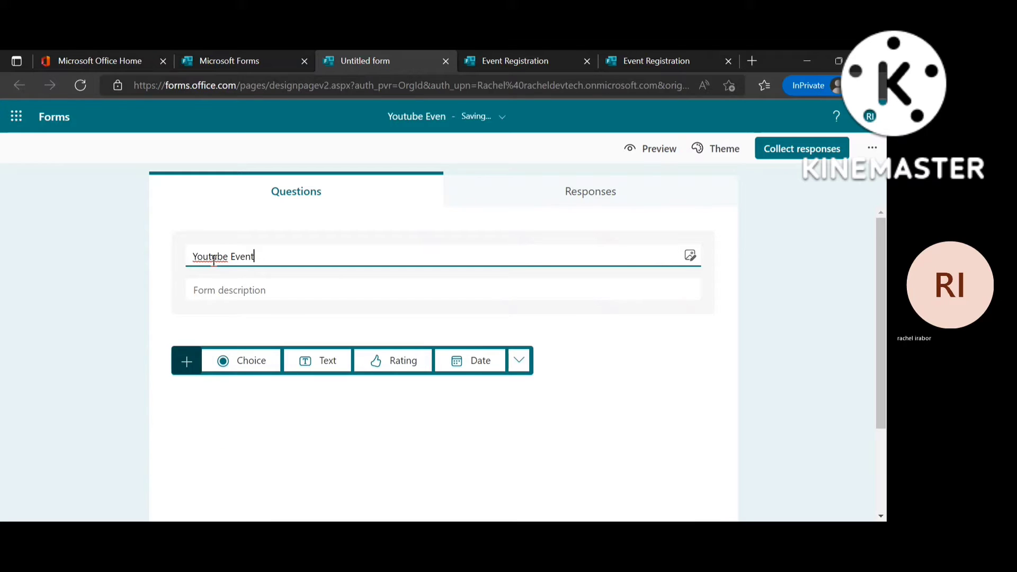
{"action": "left_click", "coordinate": [240, 295]}
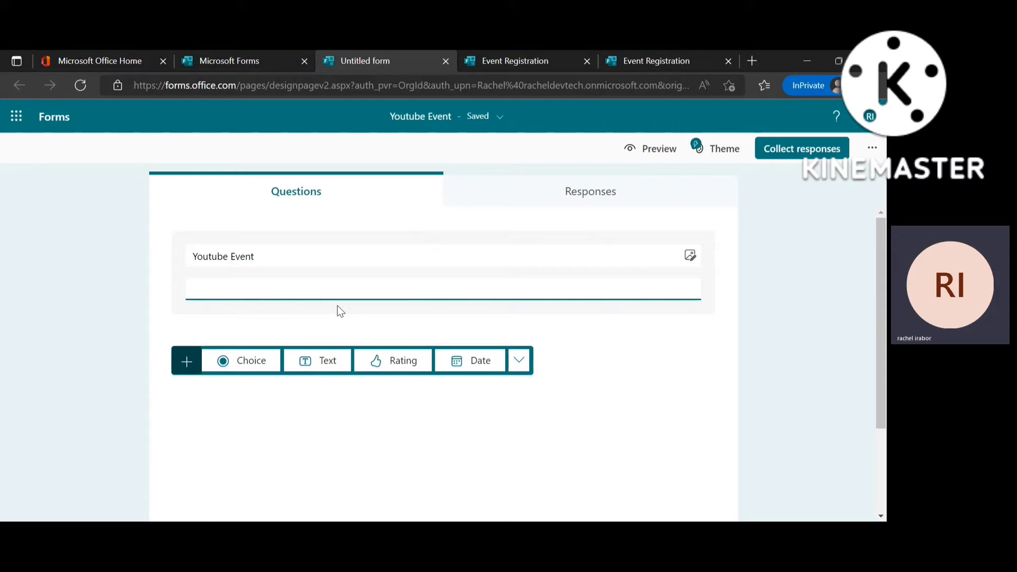
Add a text question titled 'Name'.
{"action": "left_click", "coordinate": [318, 361]}
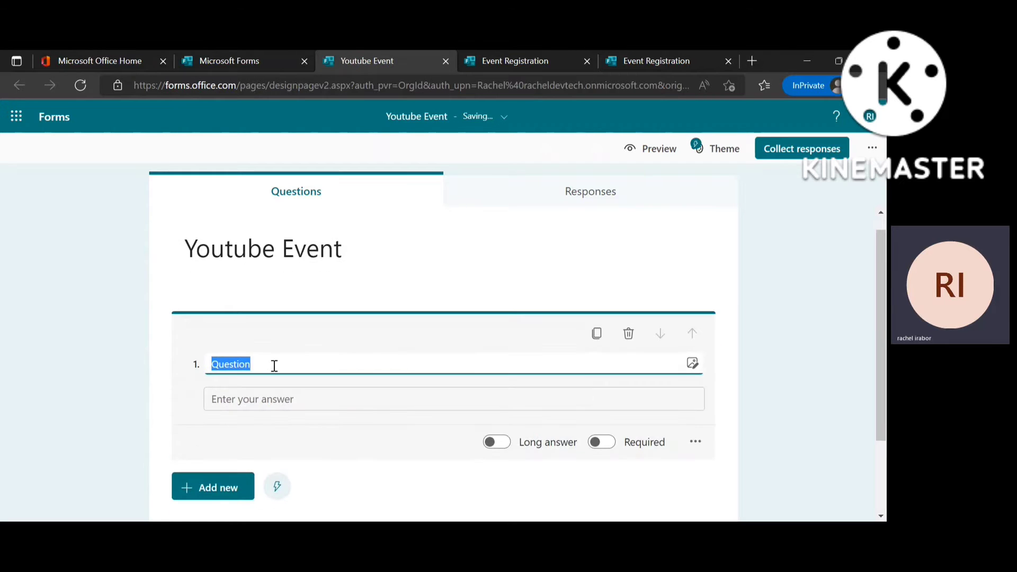
{"action": "key", "text": "BackSpace"}
{"action": "type", "text": "Nma"}
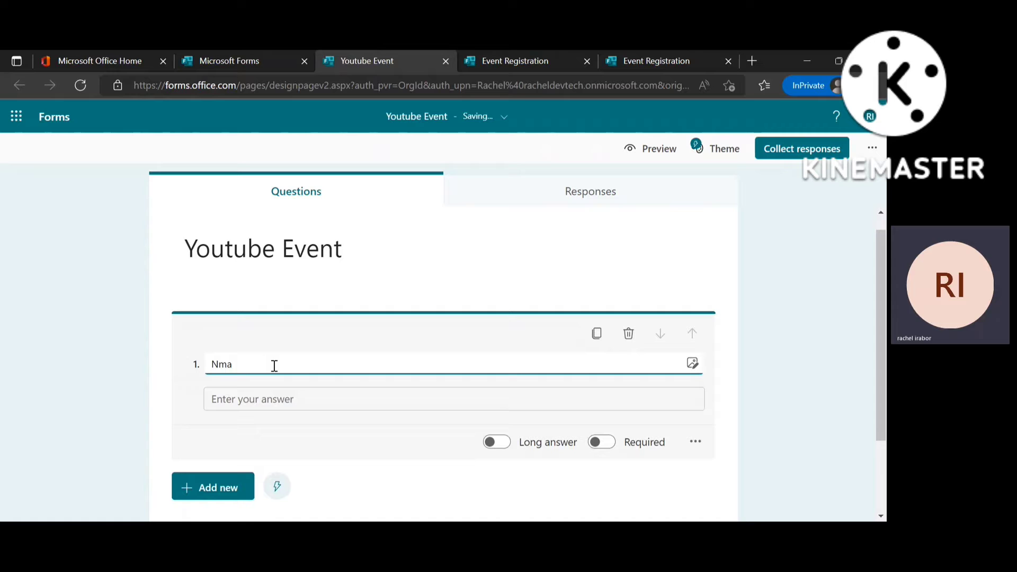
{"action": "key", "text": "BackSpace"}
{"action": "key", "text": "BackSpace"}
{"action": "type", "text": "ame"}
{"action": "left_click", "coordinate": [219, 469]}
Add a second text question titled 'Email Address'.
{"action": "left_click", "coordinate": [237, 426]}
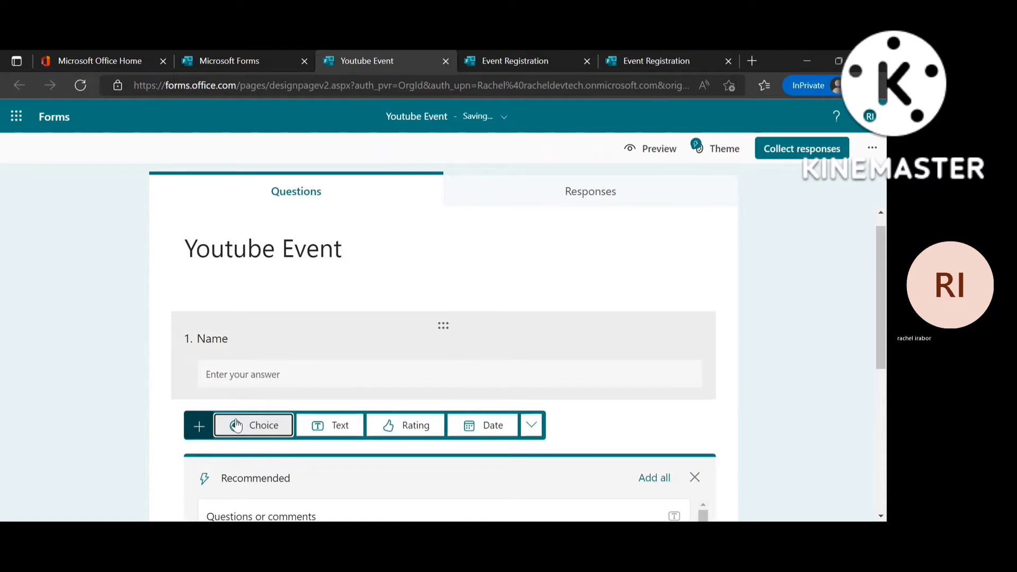
{"action": "left_click", "coordinate": [324, 424]}
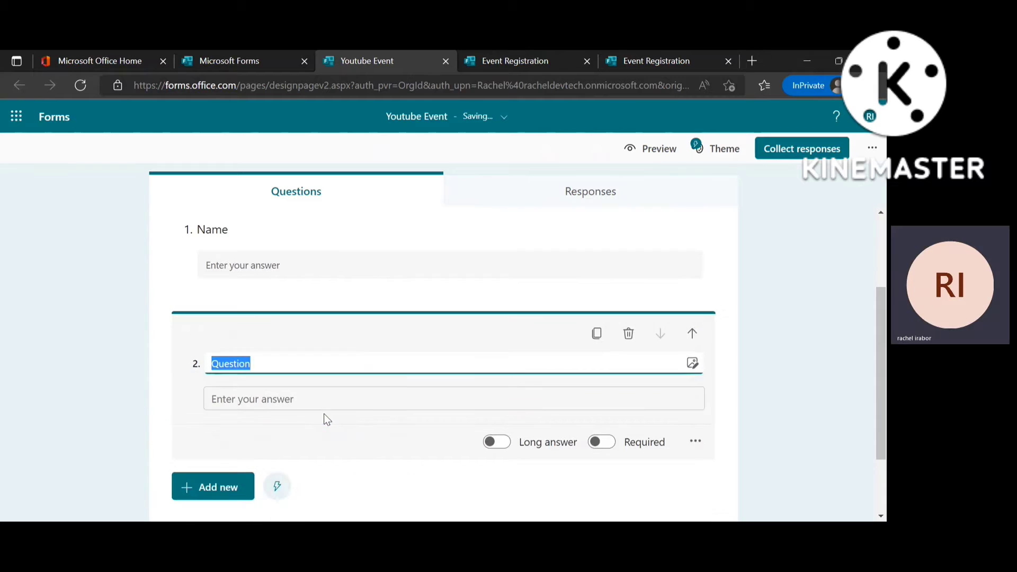
{"action": "type", "text": "Emi"}
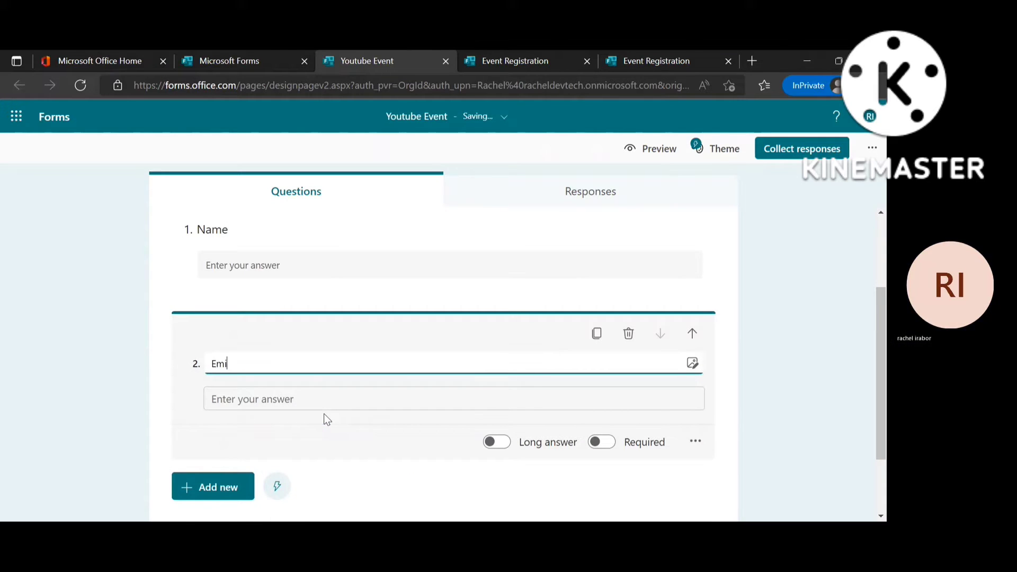
{"action": "key", "text": "BackSpace"}
{"action": "type", "text": "ail "}
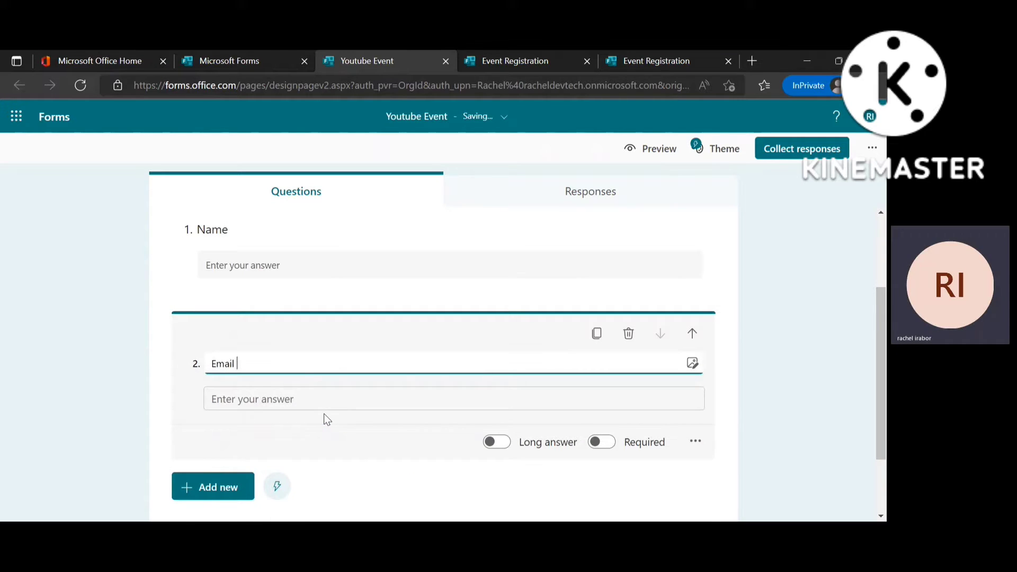
{"action": "type", "text": "Address"}
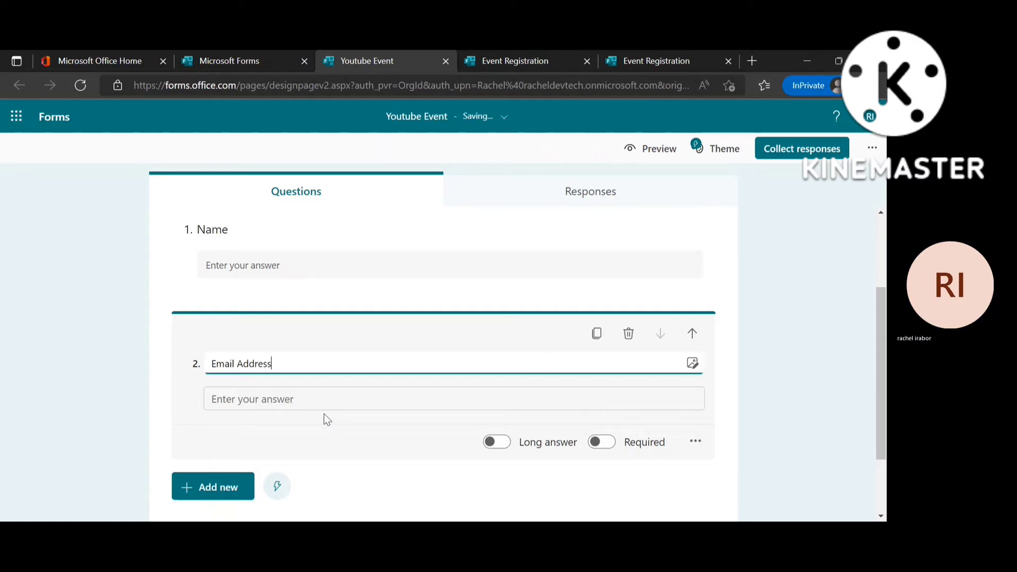
{"action": "left_click", "coordinate": [804, 445]}
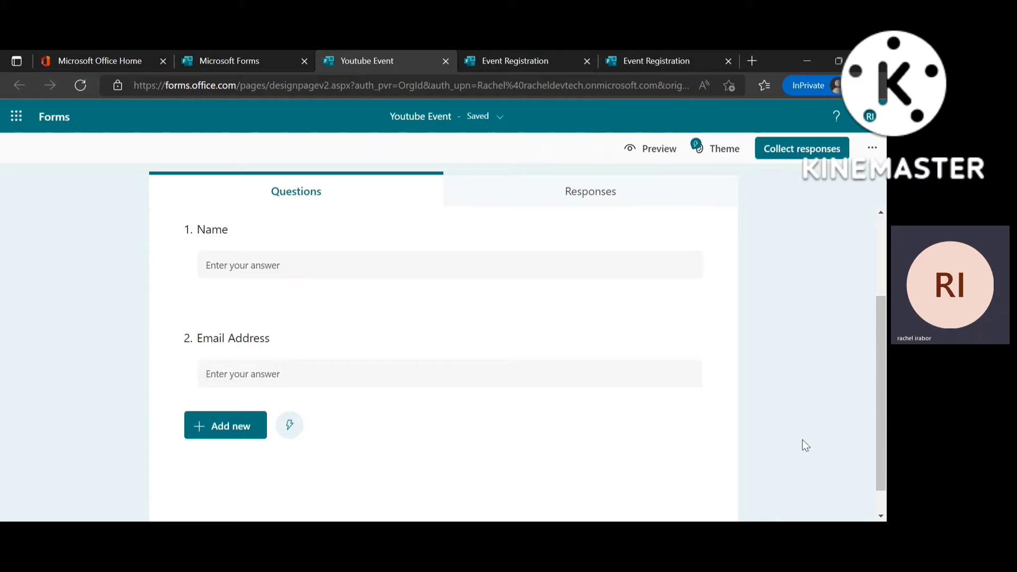
Preview the form as a respondent would see it, then return to editing.
{"action": "scroll", "coordinate": [880, 391], "scroll_direction": "up", "scroll_amount": 3}
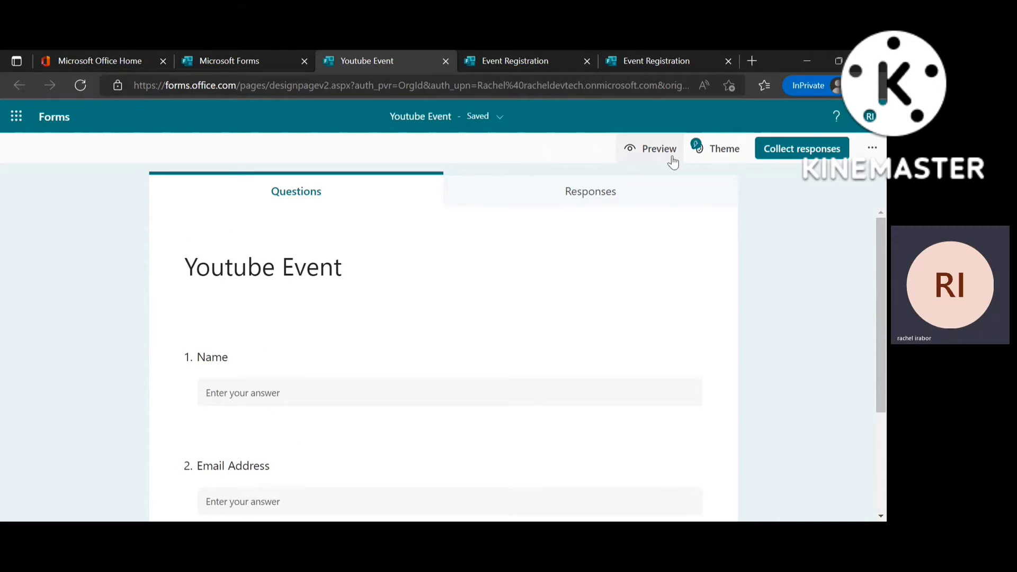
{"action": "left_click", "coordinate": [656, 148]}
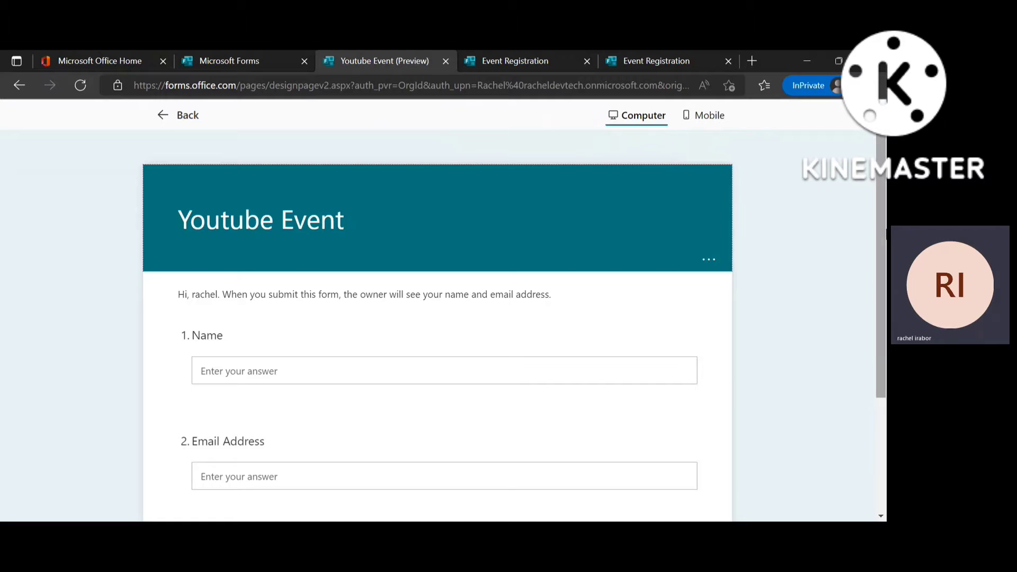
{"action": "scroll", "coordinate": [597, 150], "scroll_direction": "down", "scroll_amount": 3}
{"action": "scroll", "coordinate": [542, 206], "scroll_direction": "up", "scroll_amount": 3}
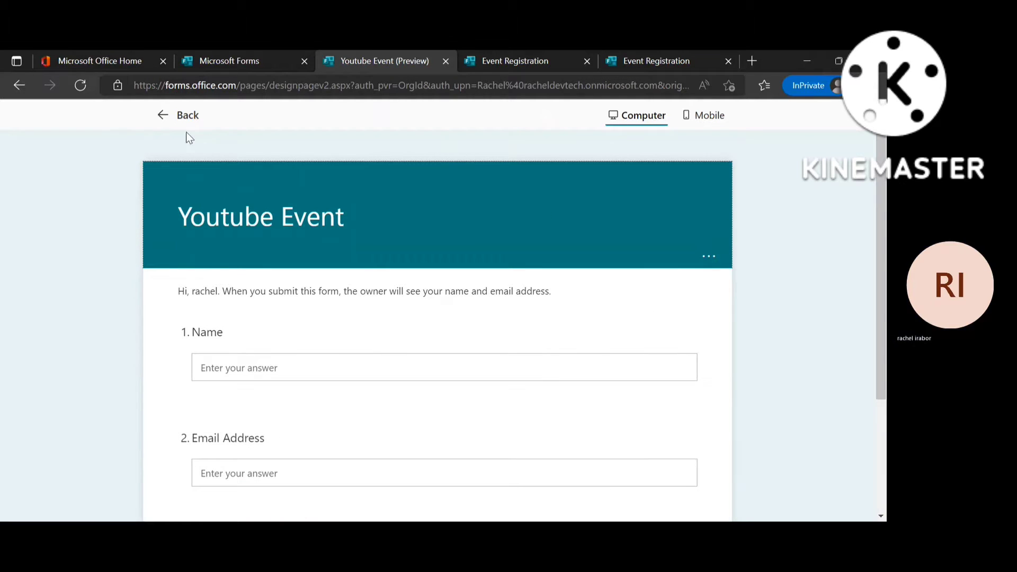
{"action": "left_click", "coordinate": [164, 122]}
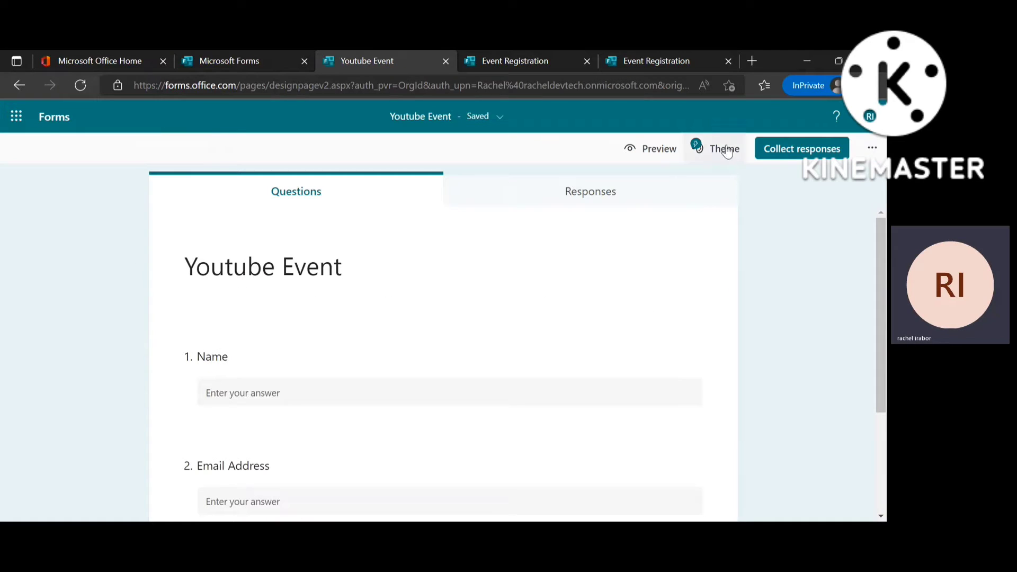
Copy the shortened response link and launch Power Automate from the app launcher.
{"action": "left_click", "coordinate": [778, 149]}
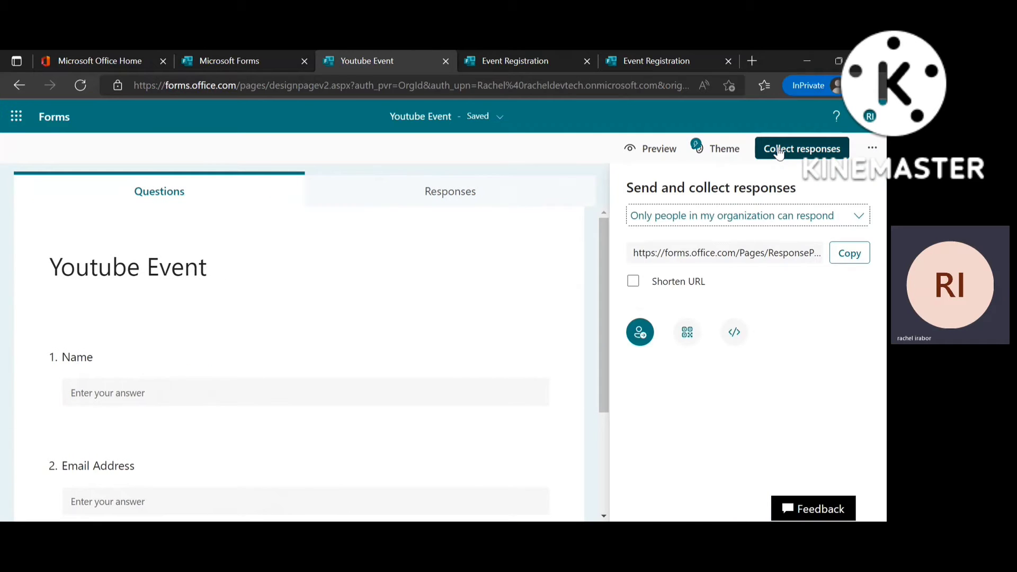
{"action": "left_click", "coordinate": [632, 281]}
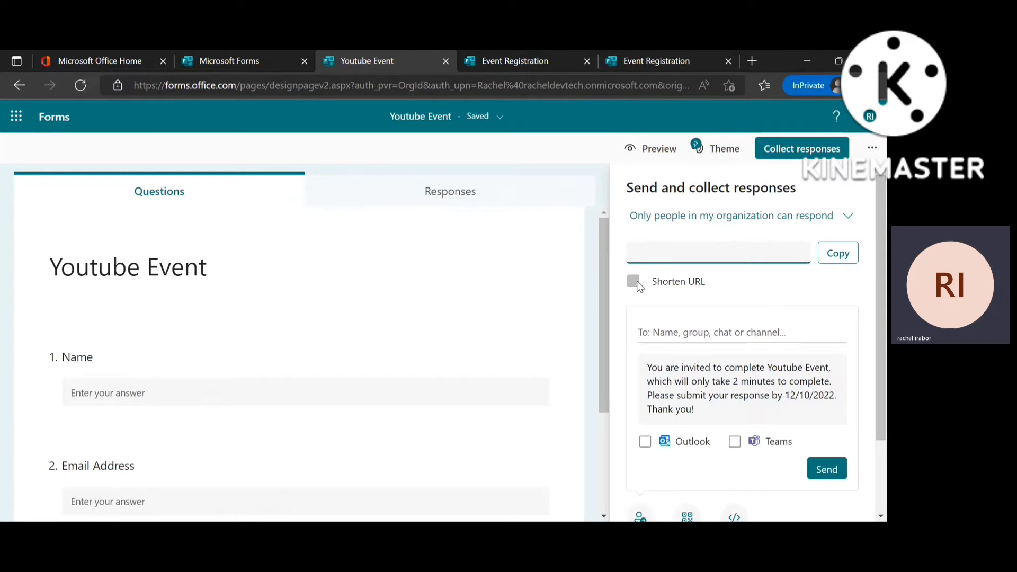
{"action": "left_click", "coordinate": [833, 262]}
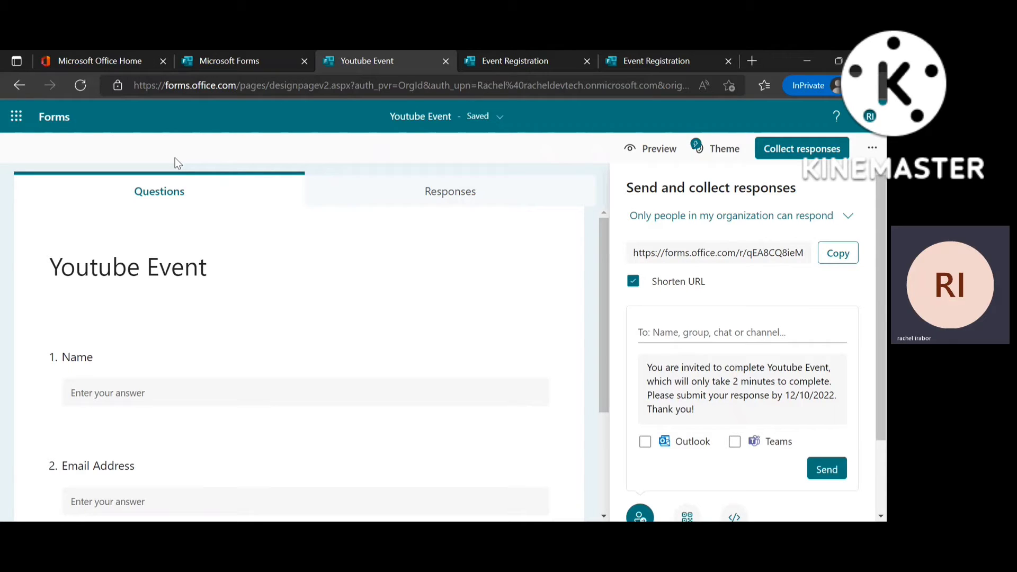
{"action": "left_click", "coordinate": [23, 138]}
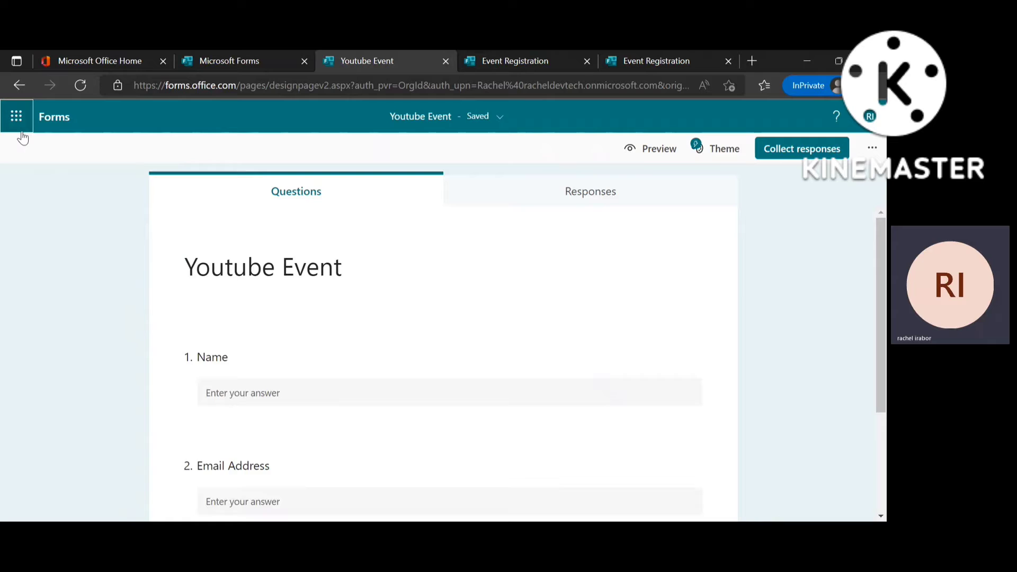
{"action": "left_click", "coordinate": [22, 134]}
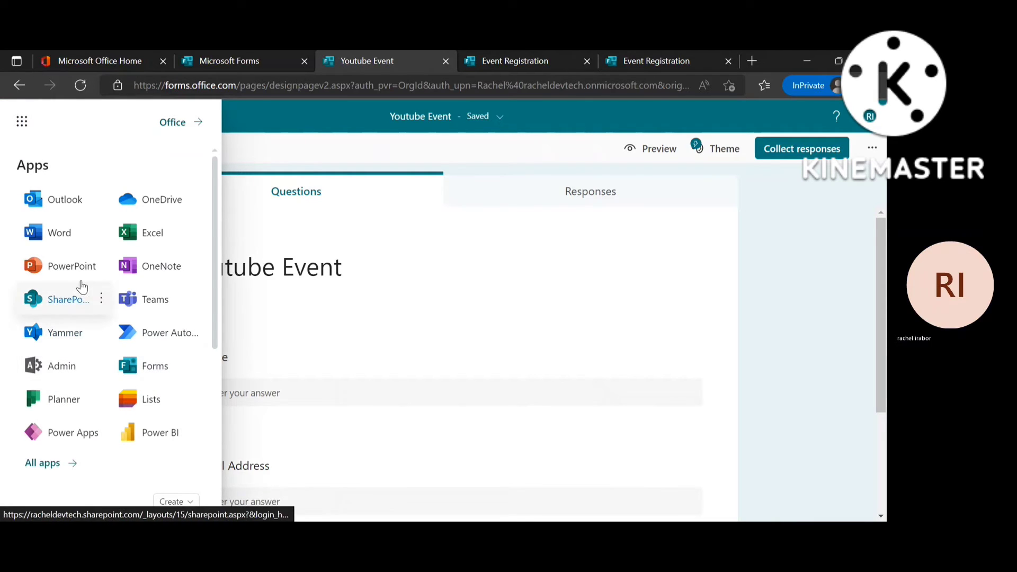
{"action": "left_click", "coordinate": [130, 335]}
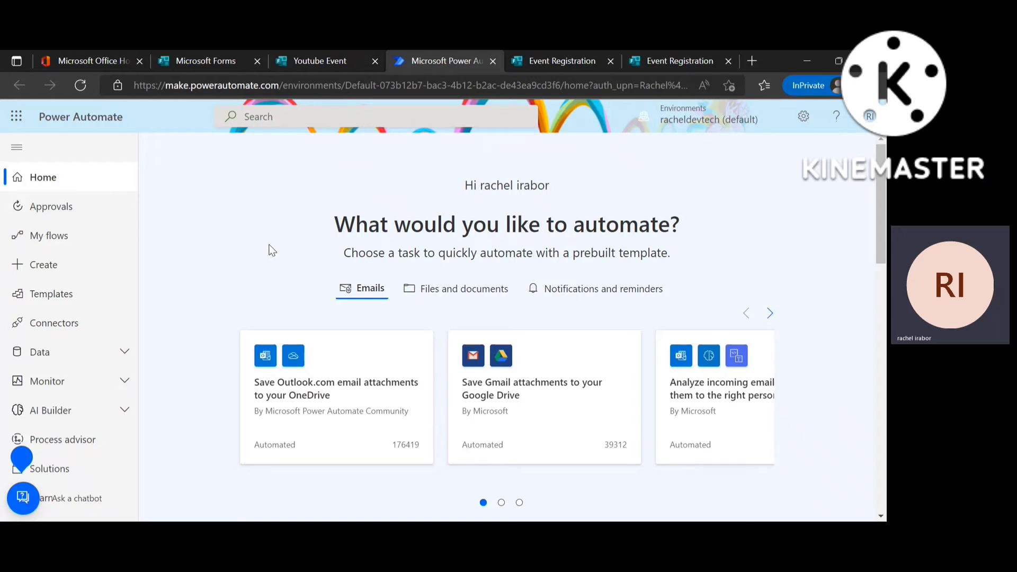
Create an automated cloud flow triggered by Forms 'When a new response is submitted'.
{"action": "left_click", "coordinate": [40, 218]}
{"action": "left_click", "coordinate": [41, 235]}
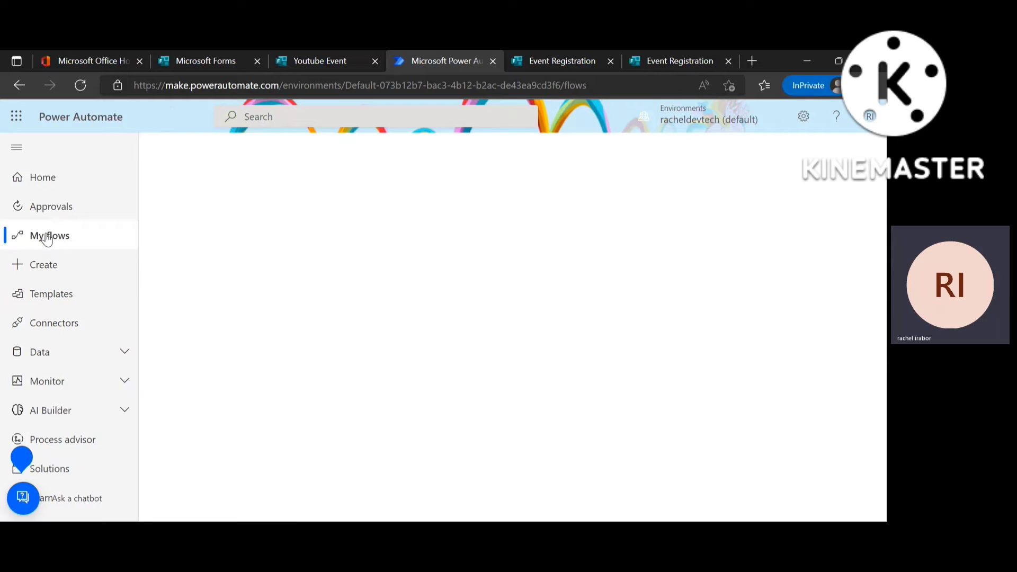
{"action": "left_click", "coordinate": [51, 266]}
{"action": "scroll", "coordinate": [512, 270], "scroll_direction": "down", "scroll_amount": 3}
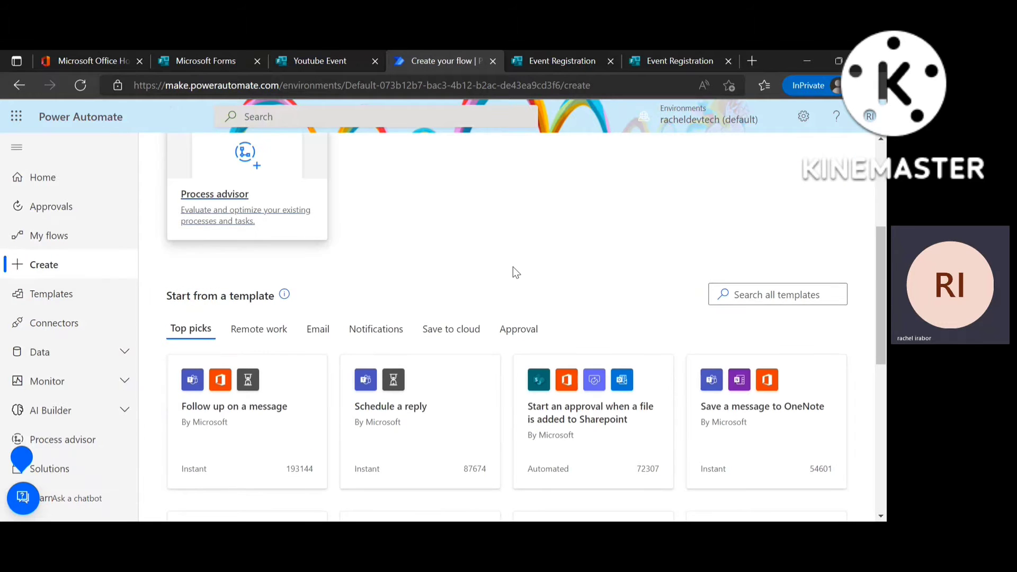
{"action": "scroll", "coordinate": [512, 270], "scroll_direction": "up", "scroll_amount": 3}
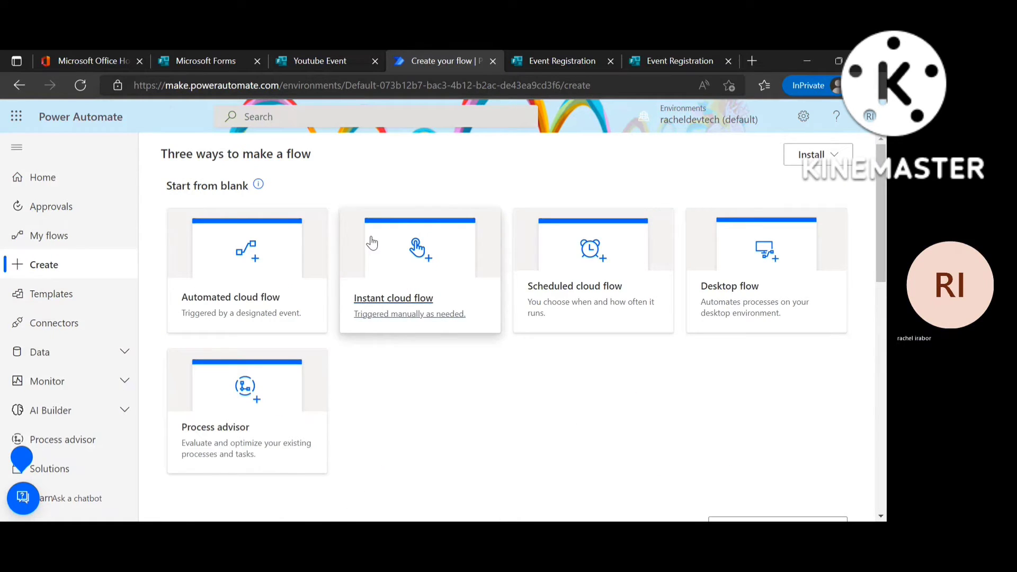
{"action": "left_click", "coordinate": [270, 272]}
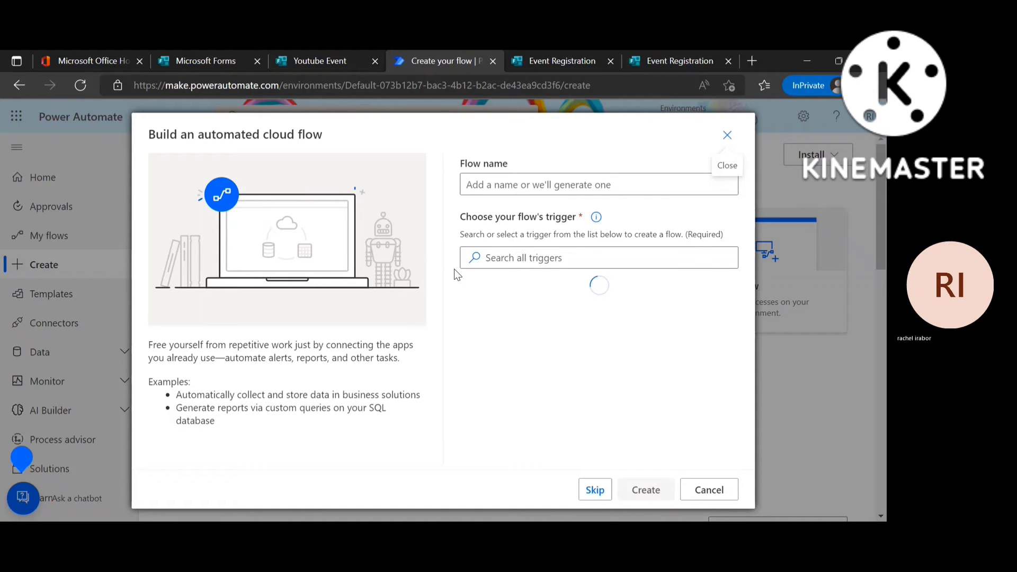
{"action": "left_click", "coordinate": [509, 301]}
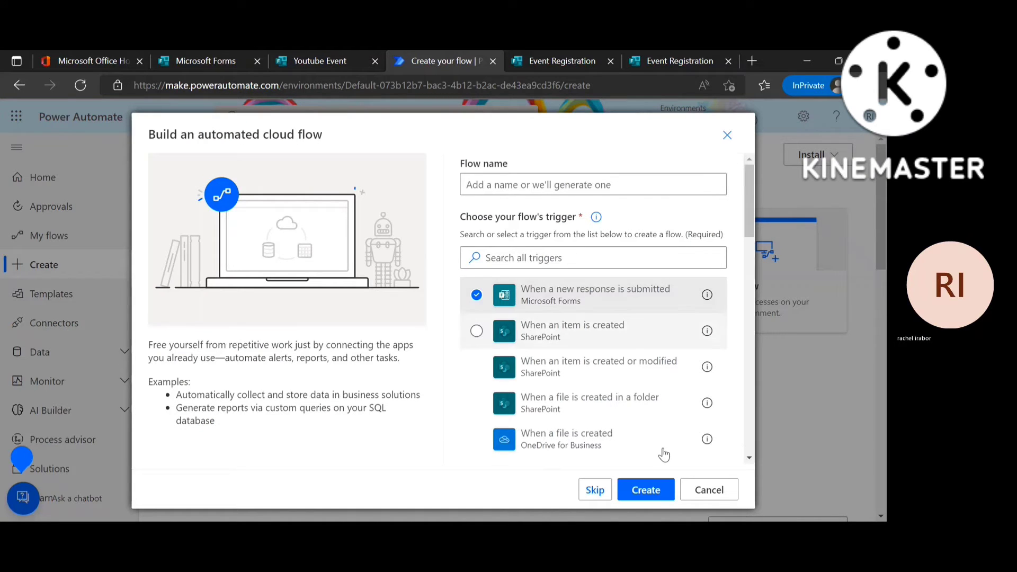
{"action": "left_click", "coordinate": [639, 492]}
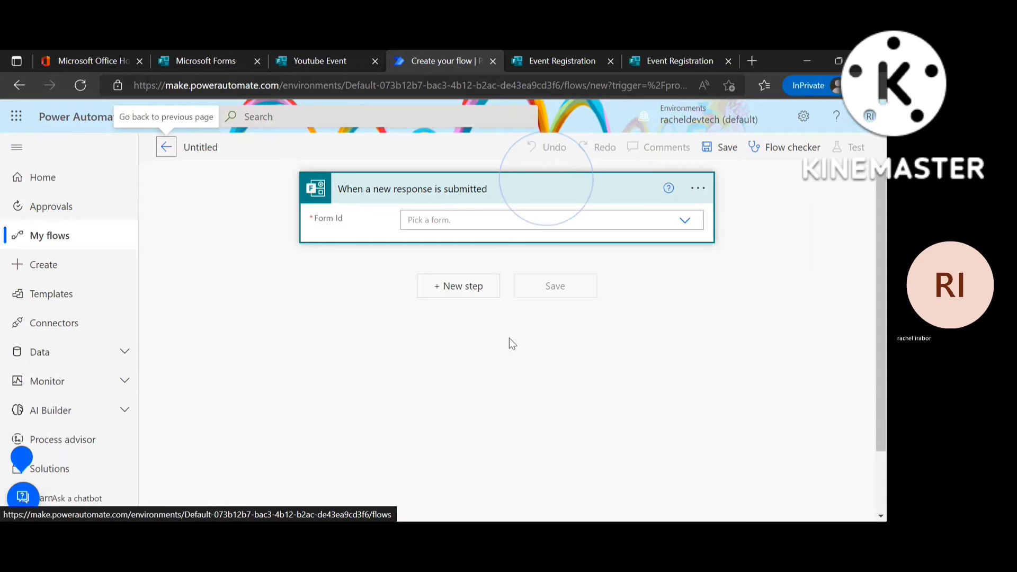
{"action": "left_click", "coordinate": [456, 219]}
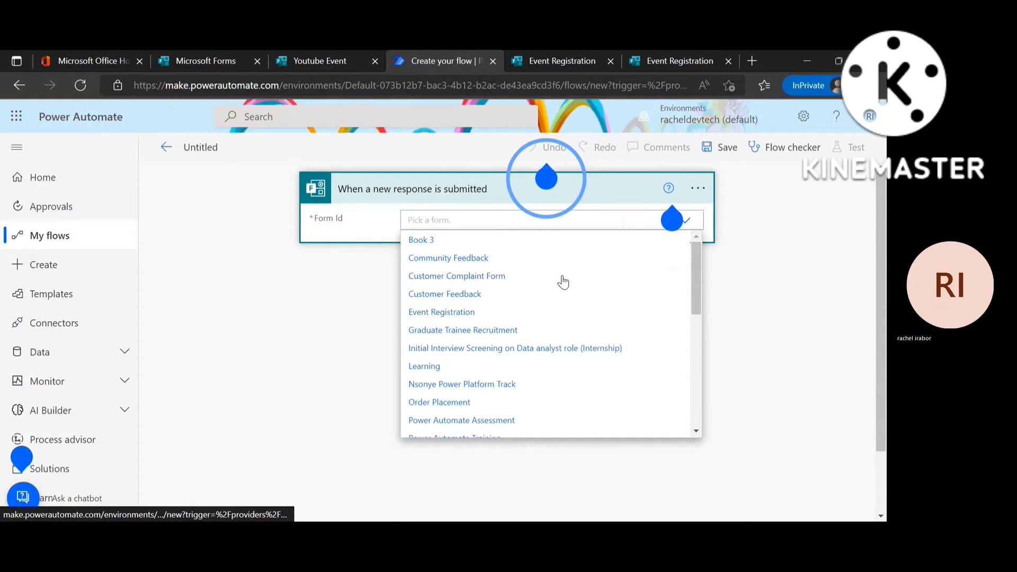
{"action": "left_click_drag", "start_coordinate": [698, 301], "coordinate": [695, 423]}
Set the trigger's form to Youtube Event and add a Get response details action.
{"action": "left_click", "coordinate": [503, 409]}
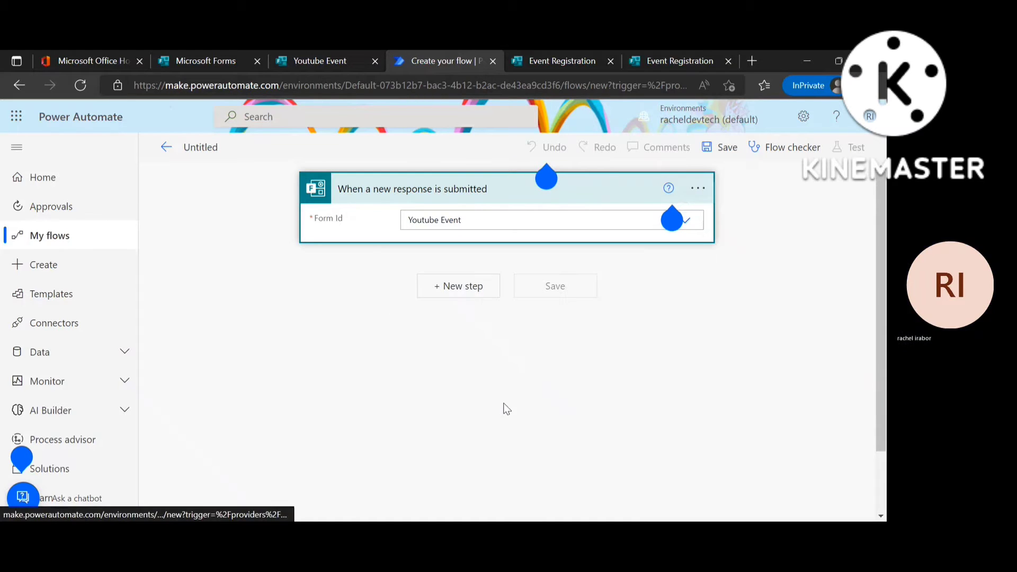
{"action": "left_click", "coordinate": [483, 288]}
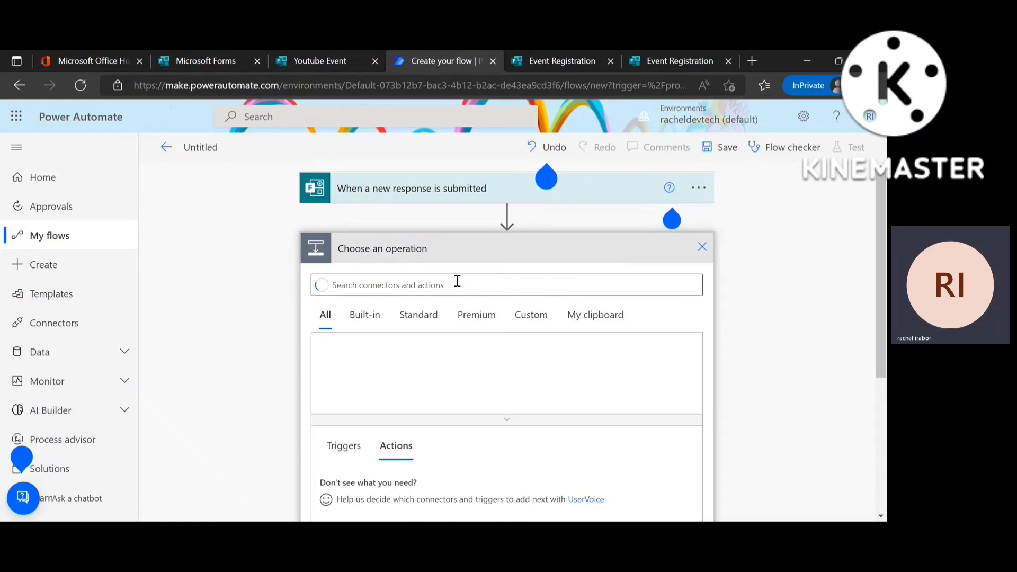
{"action": "type", "text": "Get"}
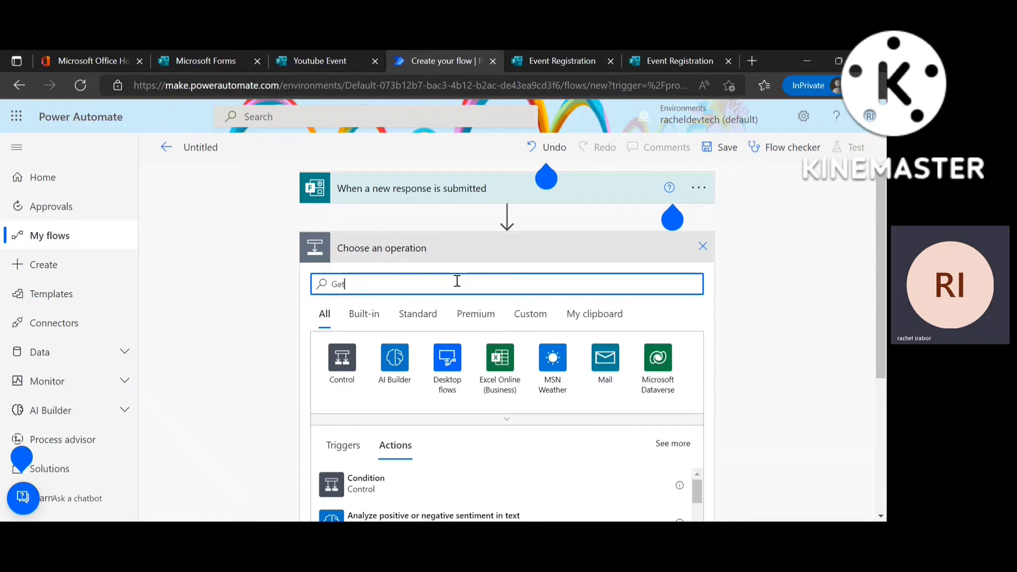
{"action": "type", "text": " respo"}
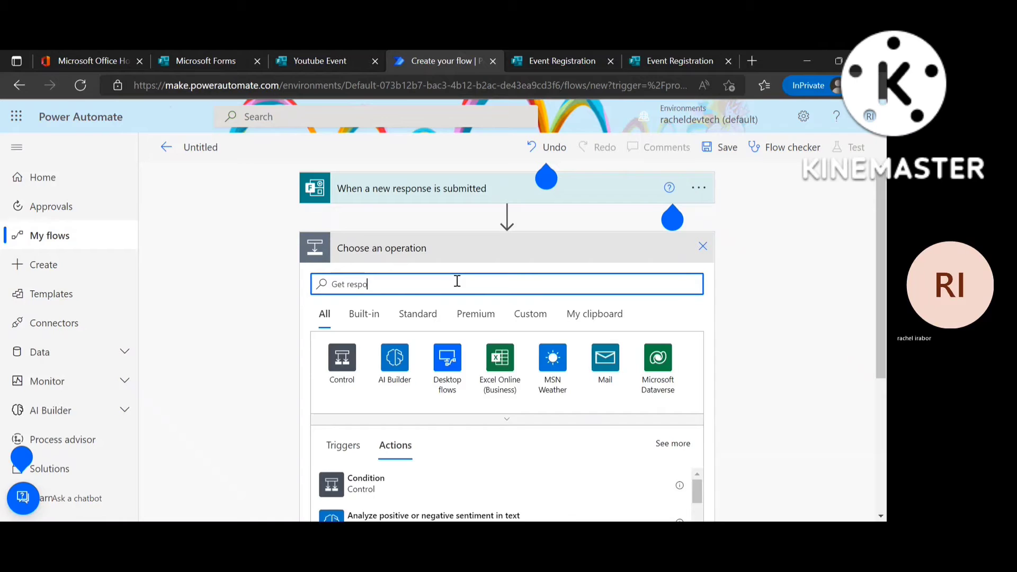
{"action": "type", "text": "nse"}
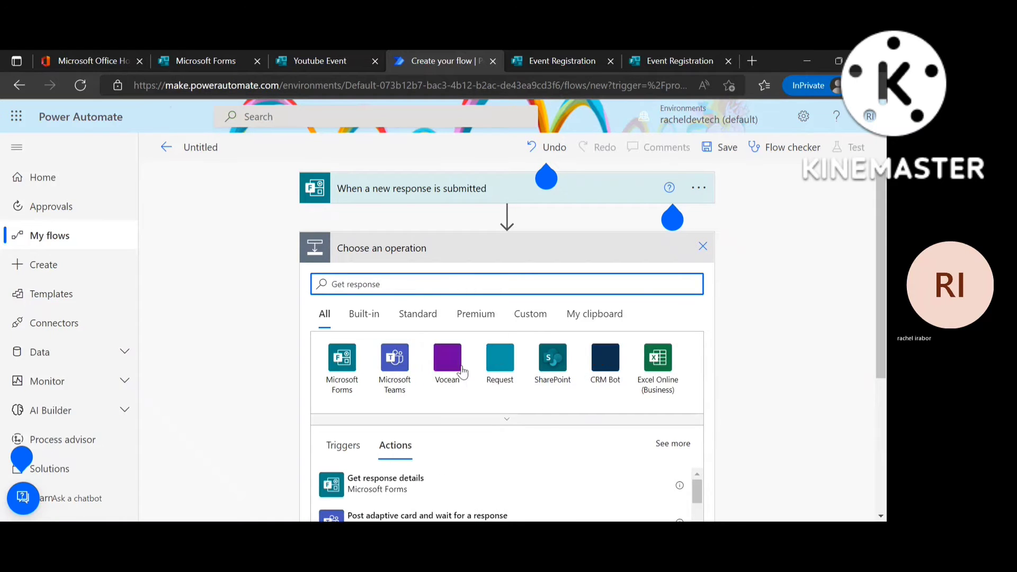
{"action": "left_click", "coordinate": [436, 478]}
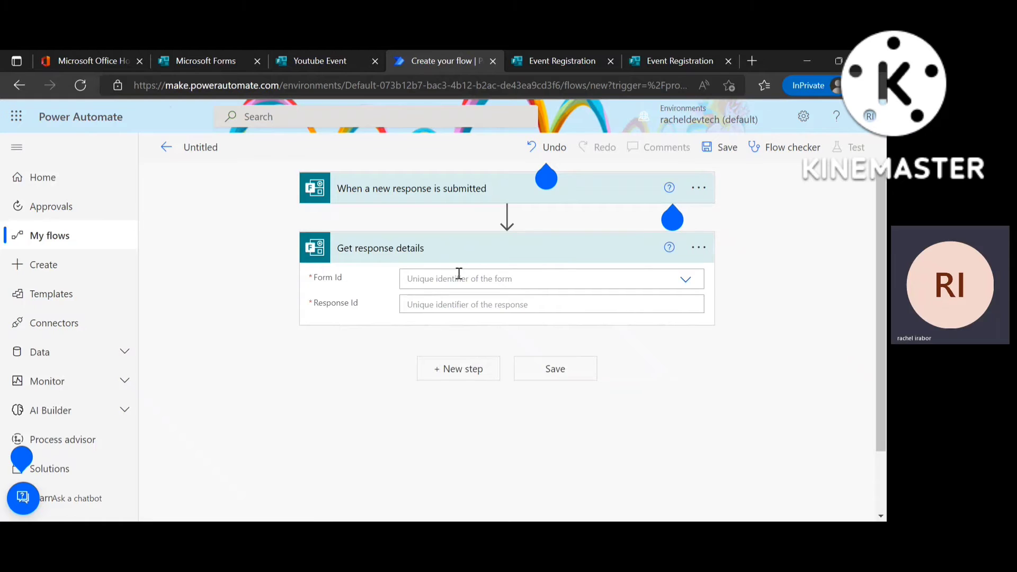
Point Get response details at Youtube Event using the trigger's Response Id.
{"action": "left_click", "coordinate": [459, 273]}
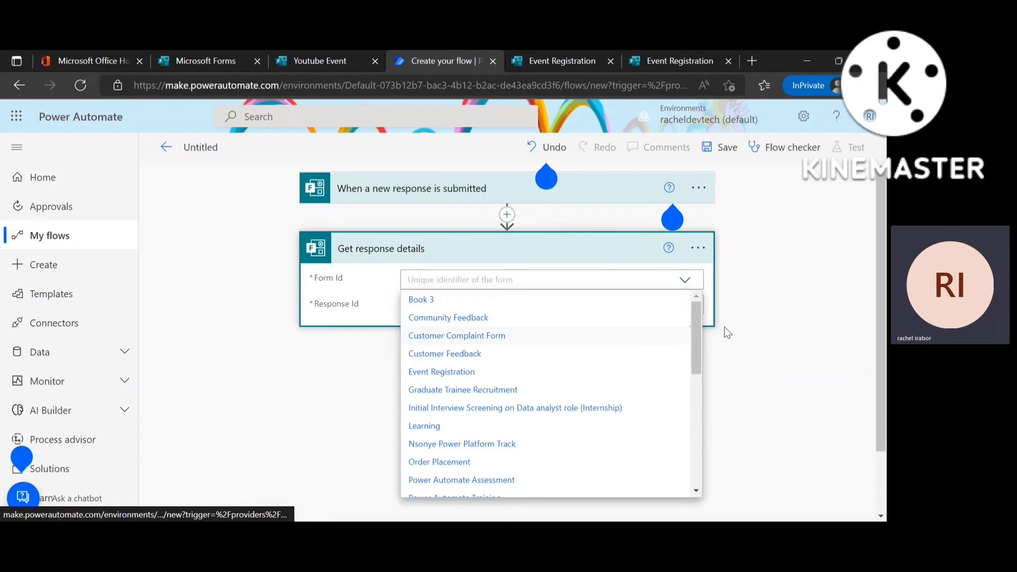
{"action": "left_click_drag", "start_coordinate": [690, 352], "coordinate": [699, 470]}
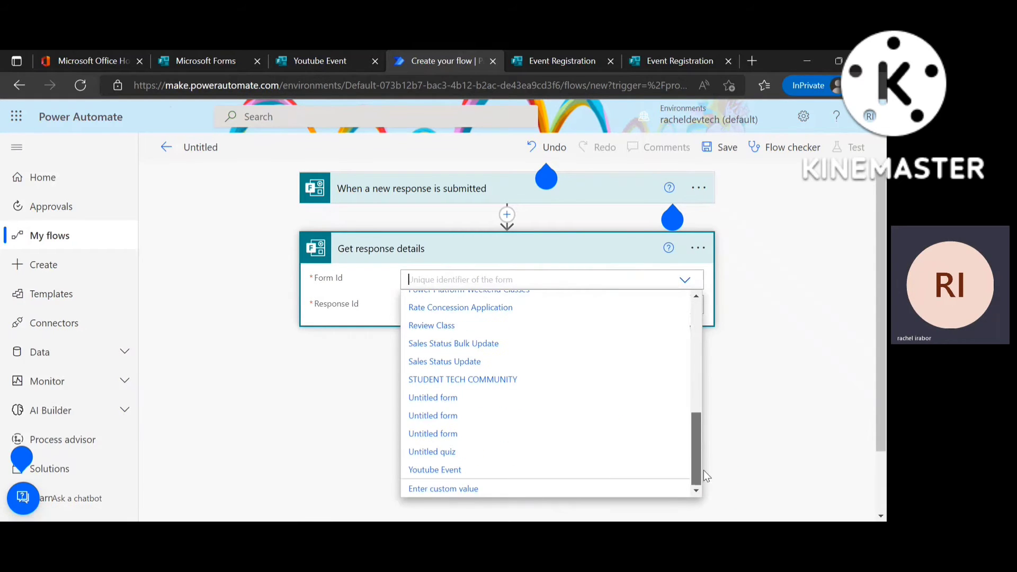
{"action": "left_click", "coordinate": [544, 471]}
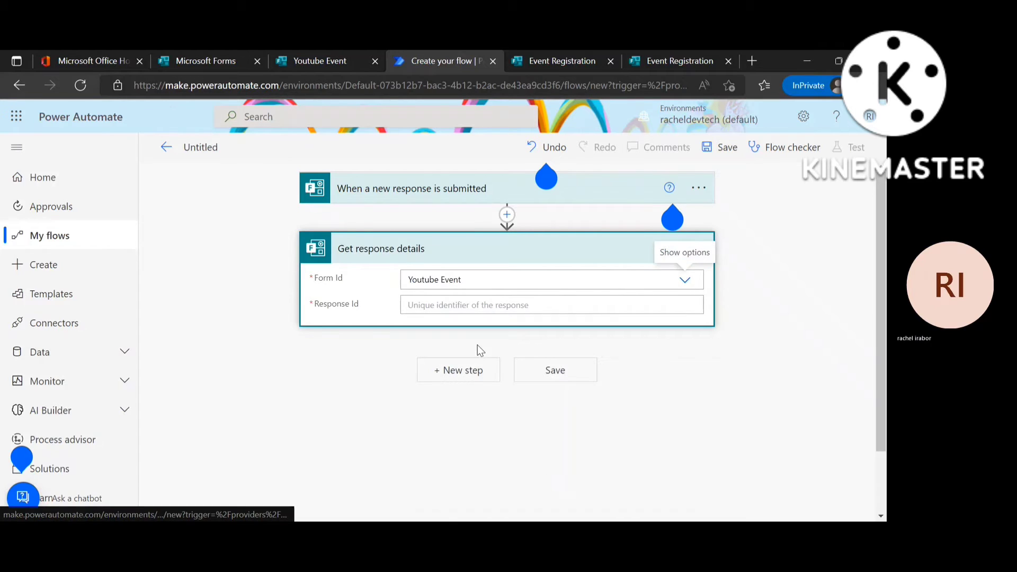
{"action": "left_click", "coordinate": [435, 303]}
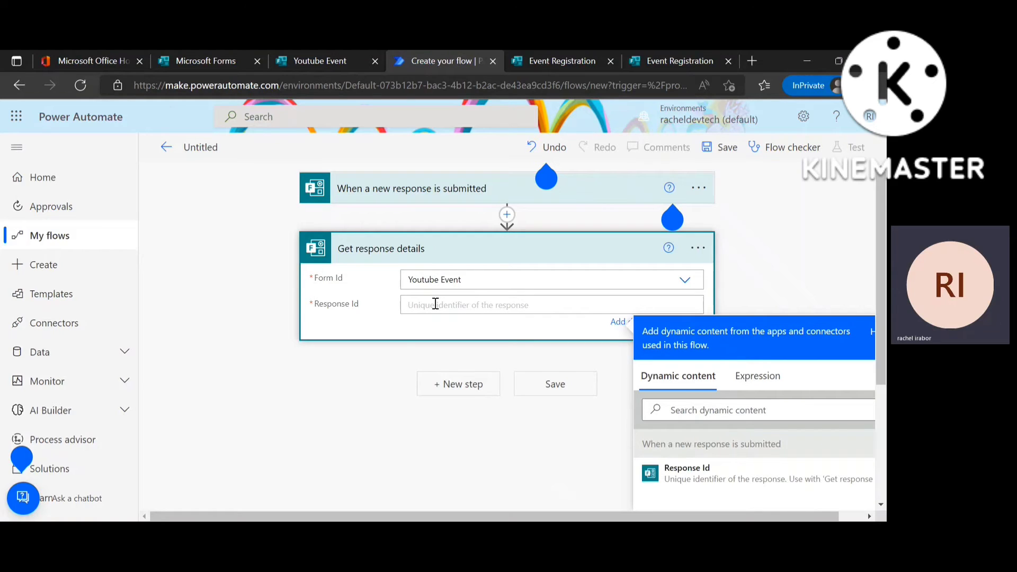
{"action": "left_click", "coordinate": [739, 470]}
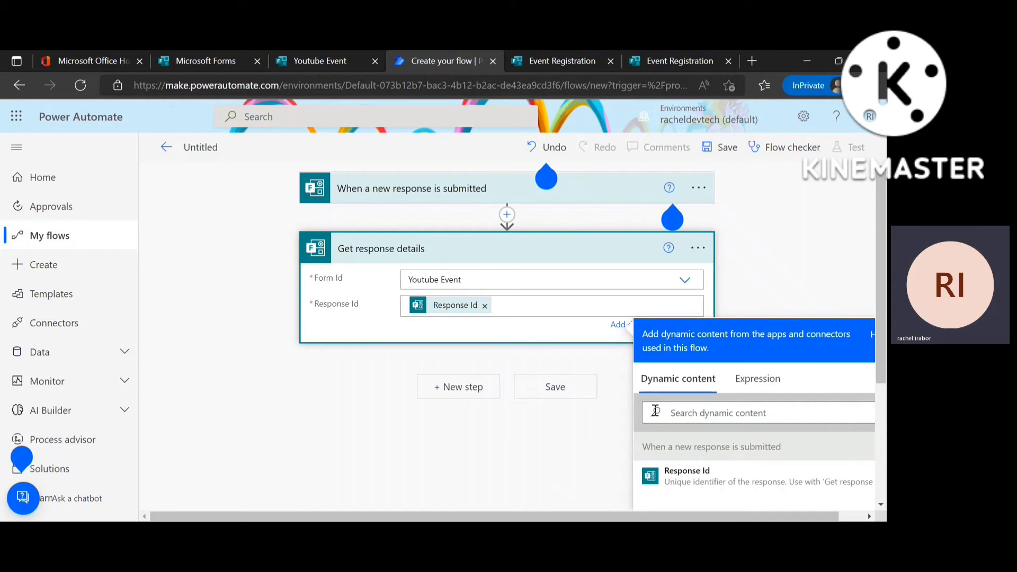
{"action": "left_click", "coordinate": [440, 398]}
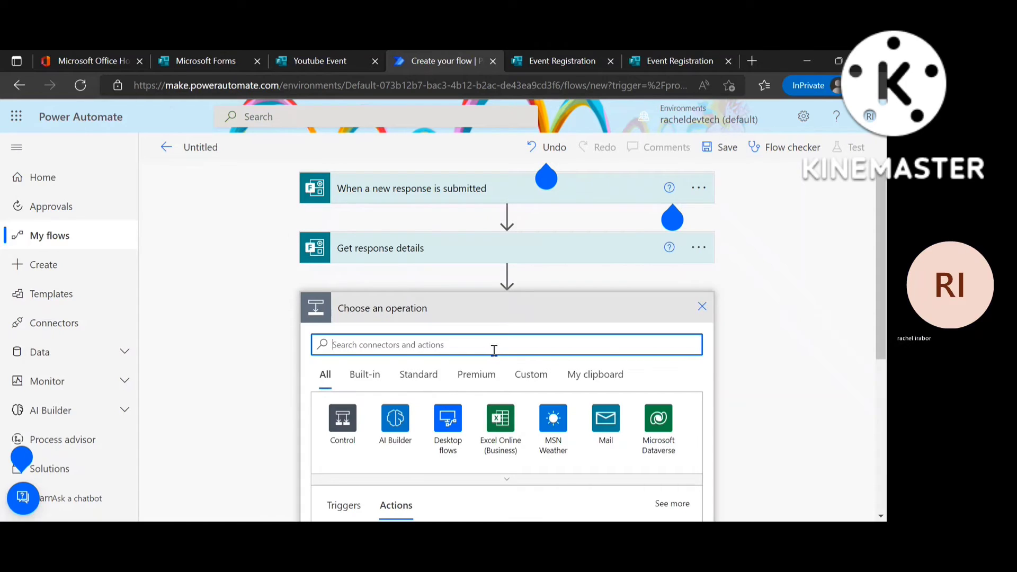
Add the Office 365 Outlook 'Send an email (V2)' action after Get response details.
{"action": "type", "text": "S"}
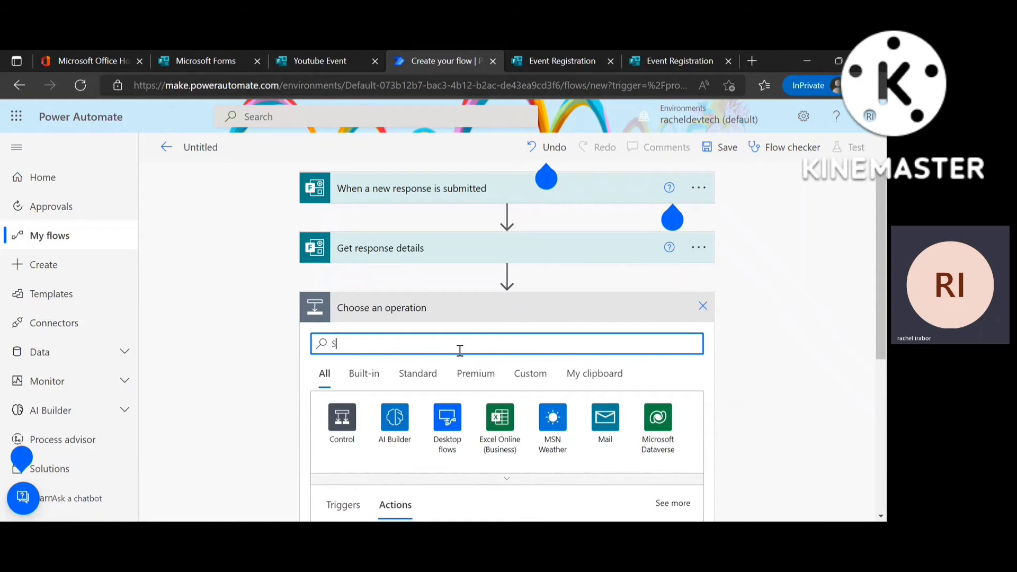
{"action": "type", "text": "end an email V"}
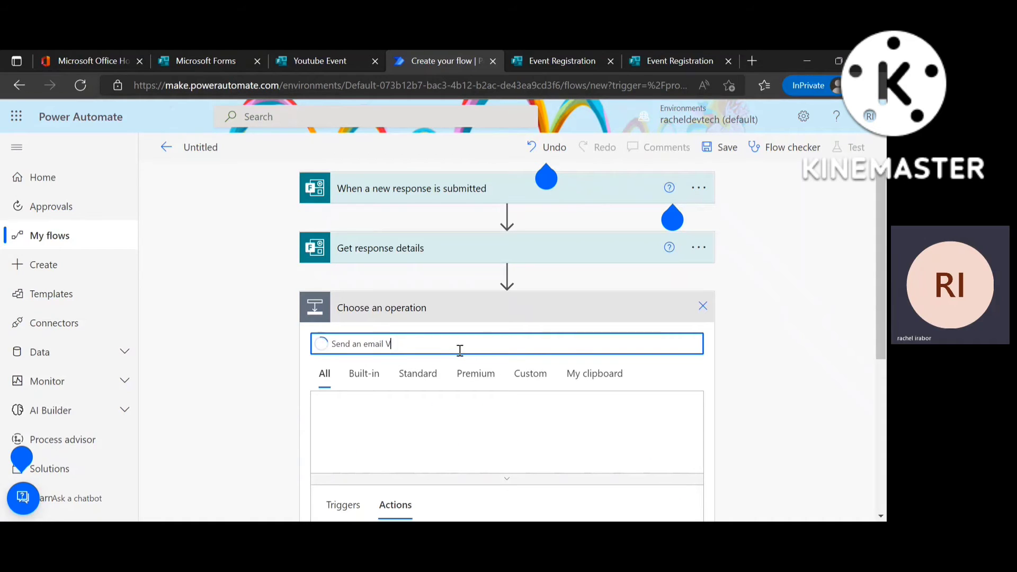
{"action": "type", "text": "2"}
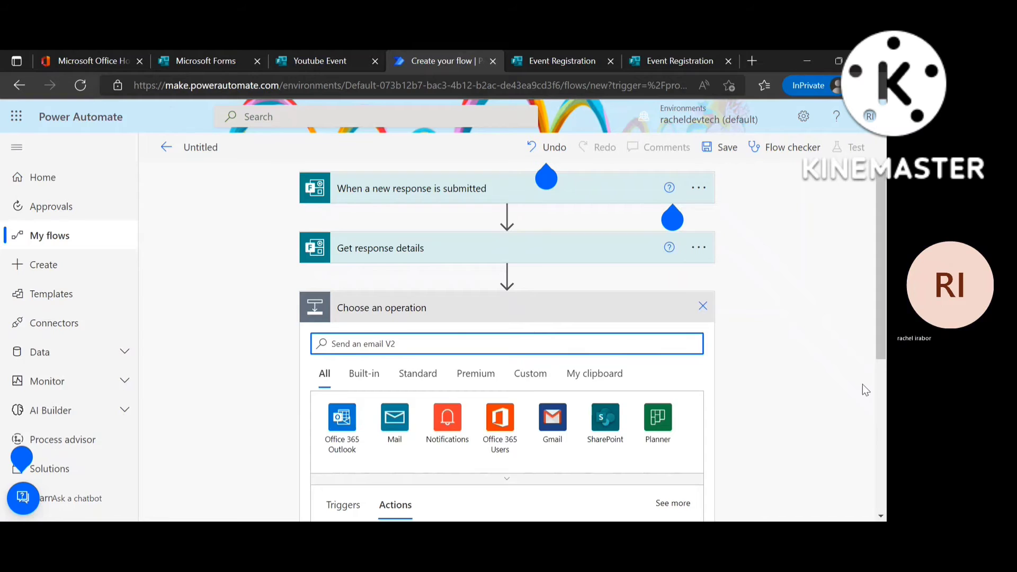
{"action": "scroll", "coordinate": [490, 257], "scroll_direction": "down", "scroll_amount": 5}
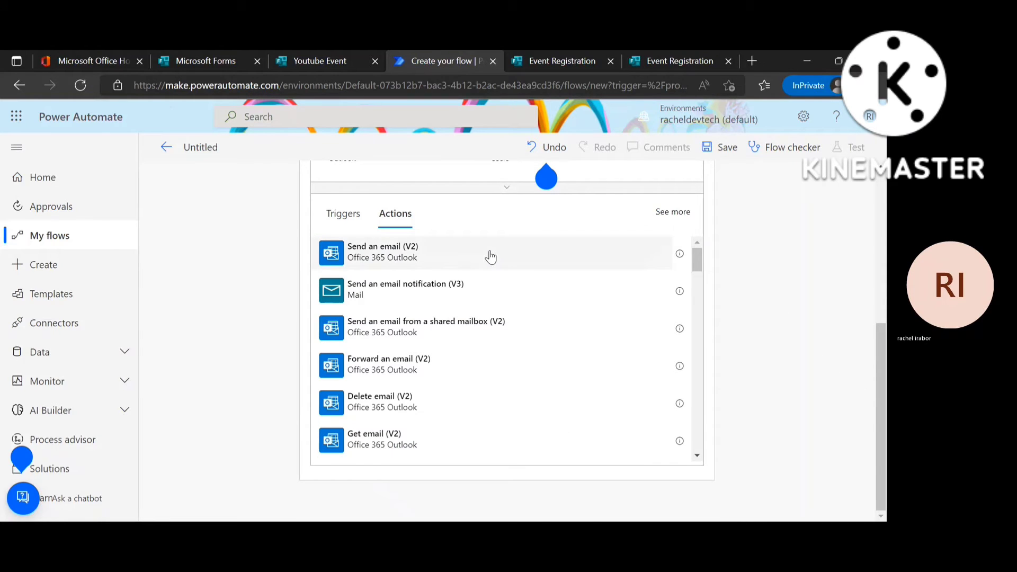
{"action": "left_click", "coordinate": [490, 256]}
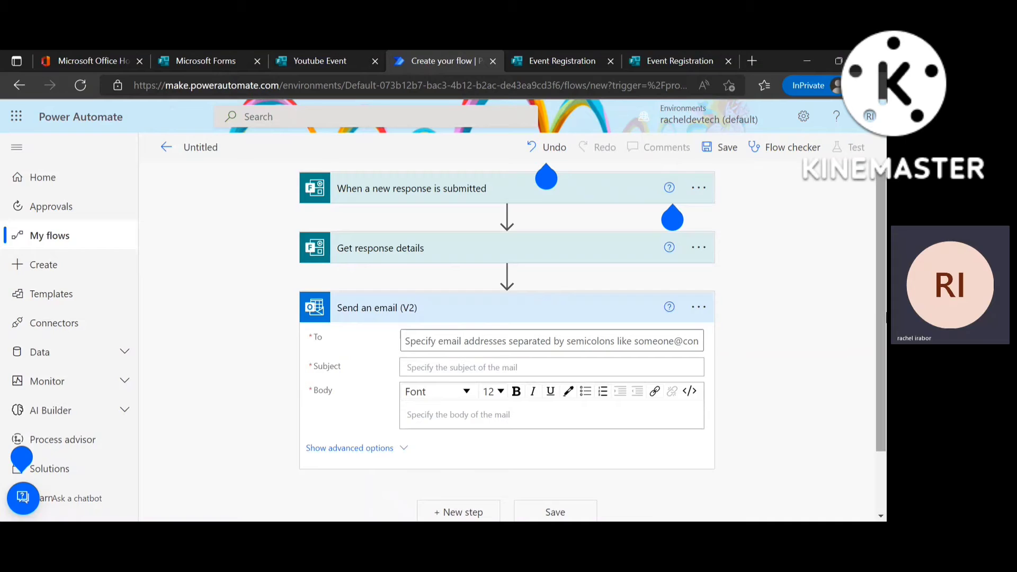
Address the email to the form's Email Address answer with subject 'Youtube Event'.
{"action": "left_click", "coordinate": [507, 350]}
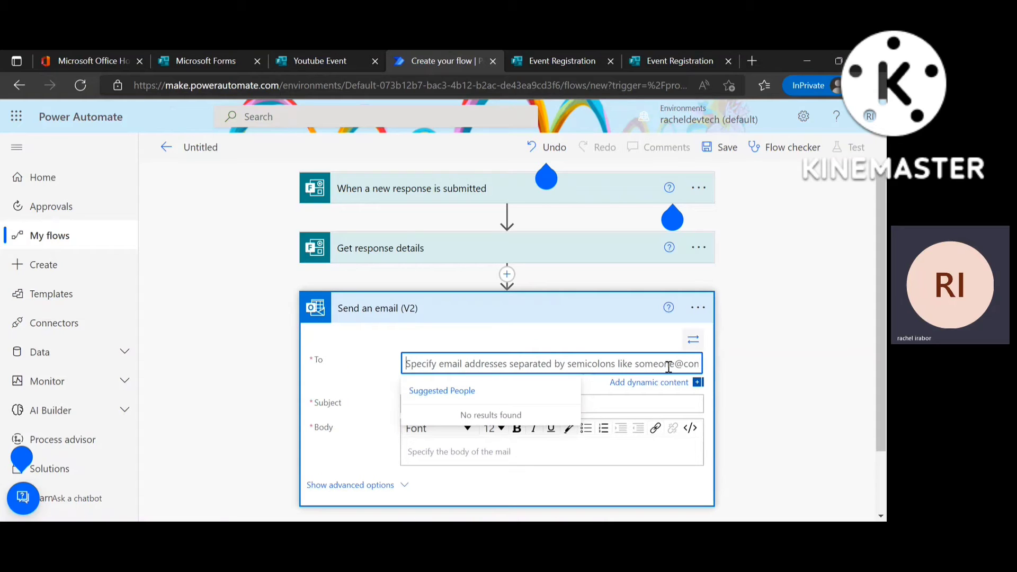
{"action": "left_click", "coordinate": [636, 384]}
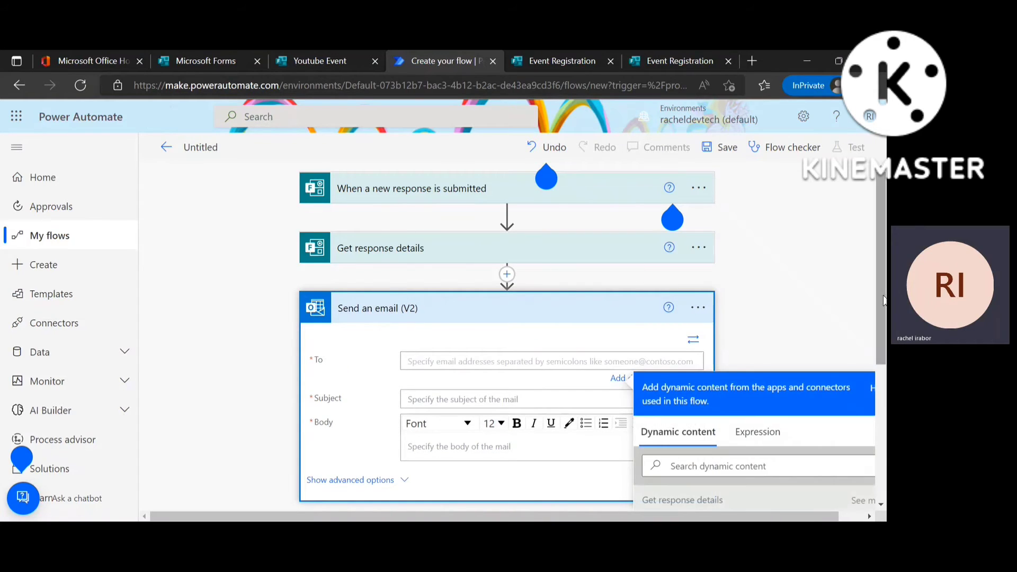
{"action": "scroll", "coordinate": [883, 301], "scroll_direction": "down", "scroll_amount": 5}
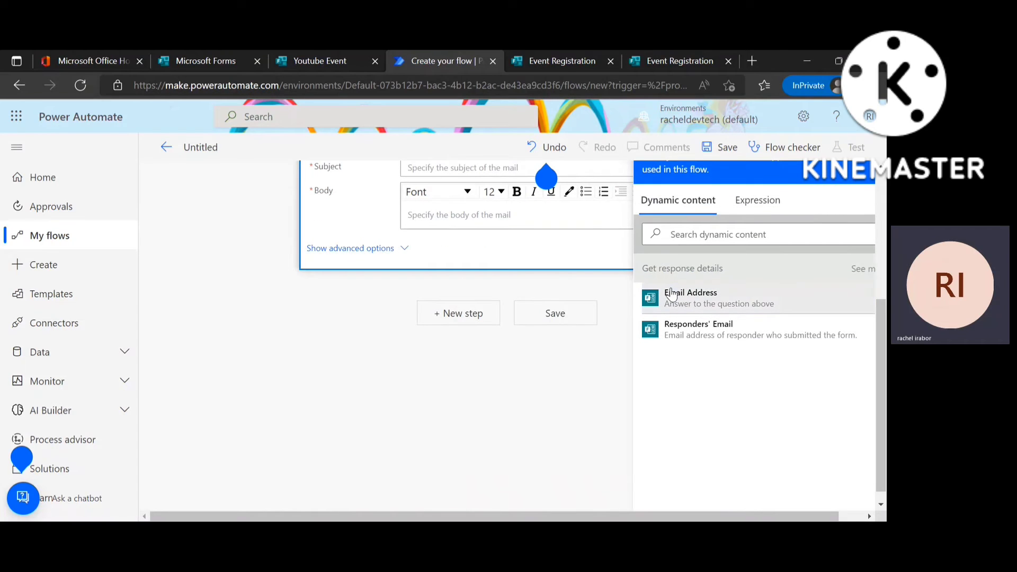
{"action": "scroll", "coordinate": [883, 318], "scroll_direction": "up", "scroll_amount": 3}
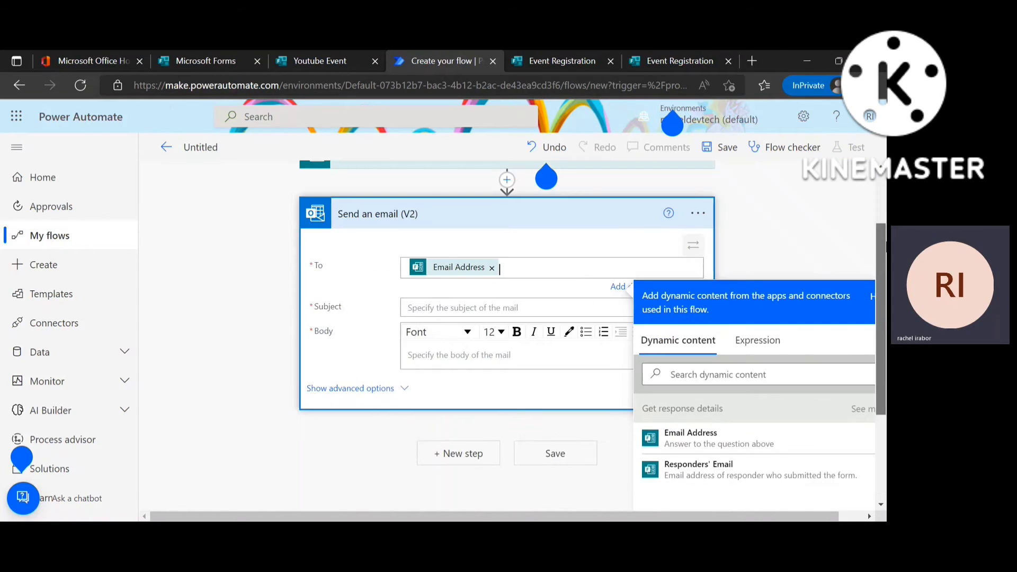
{"action": "left_click", "coordinate": [487, 309]}
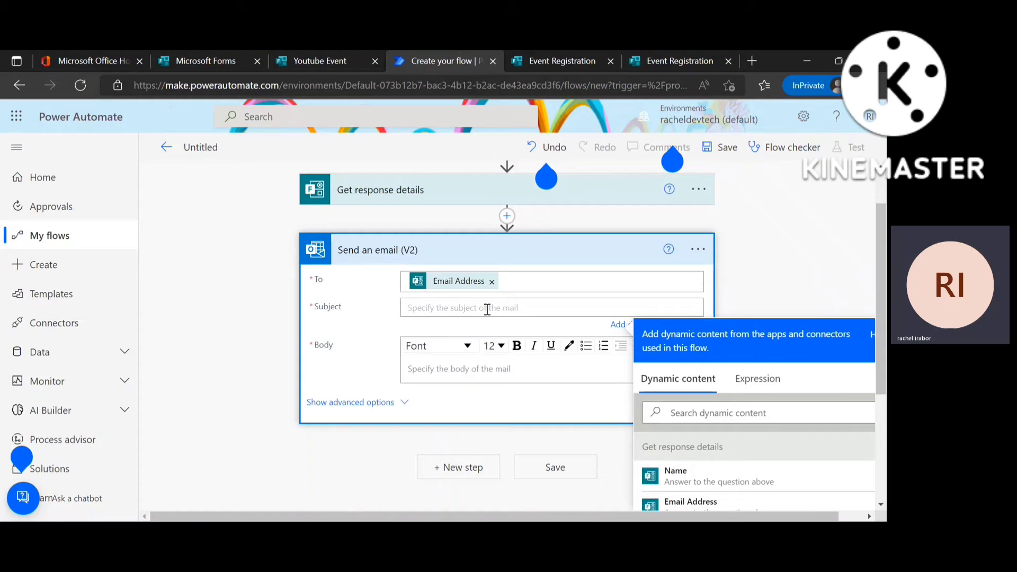
{"action": "type", "text": "Youtub"}
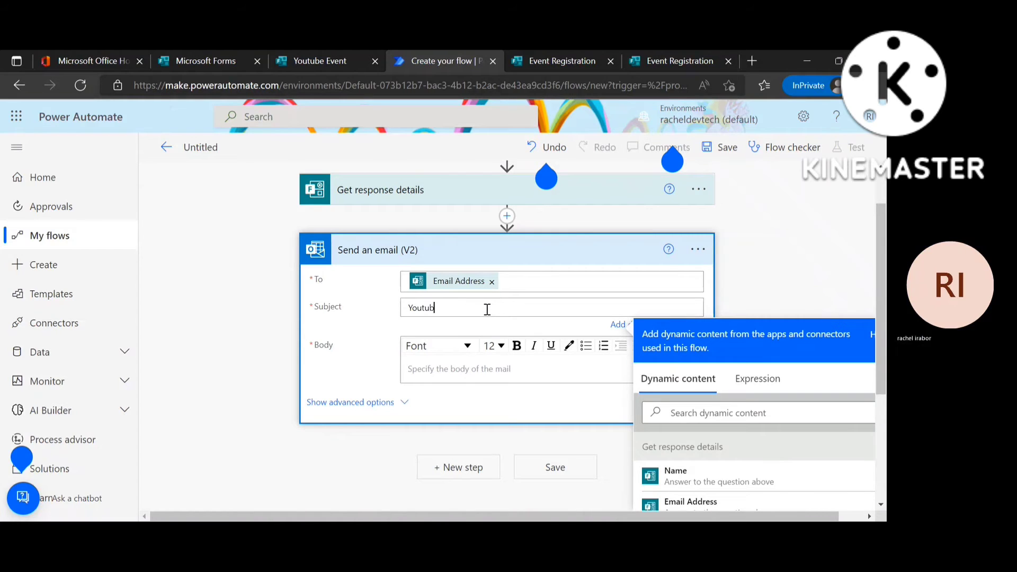
{"action": "type", "text": "e Even"}
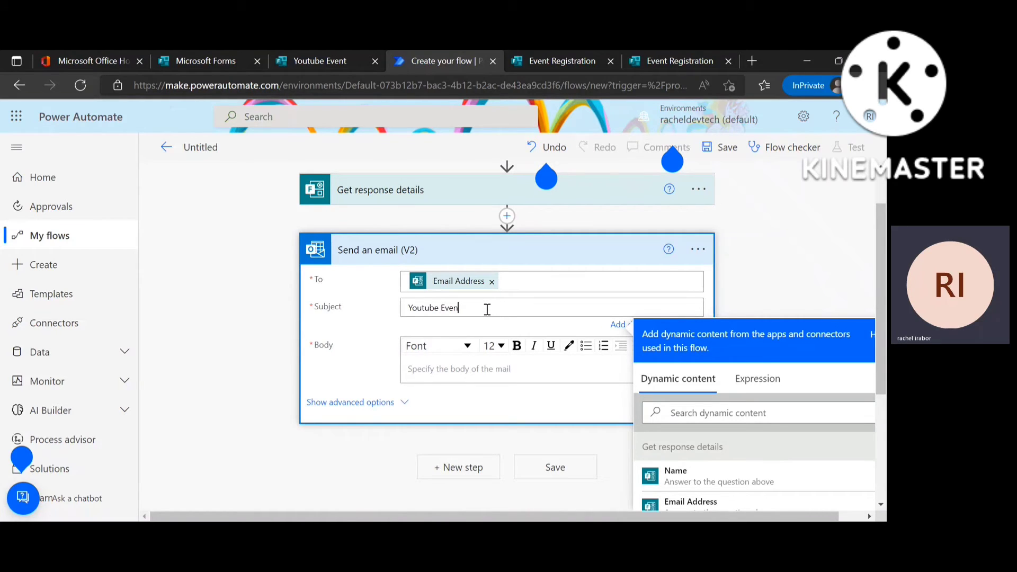
{"action": "type", "text": "t"}
Begin the email body with 'Hi', the respondent's Name token and a comma.
{"action": "left_click", "coordinate": [446, 368]}
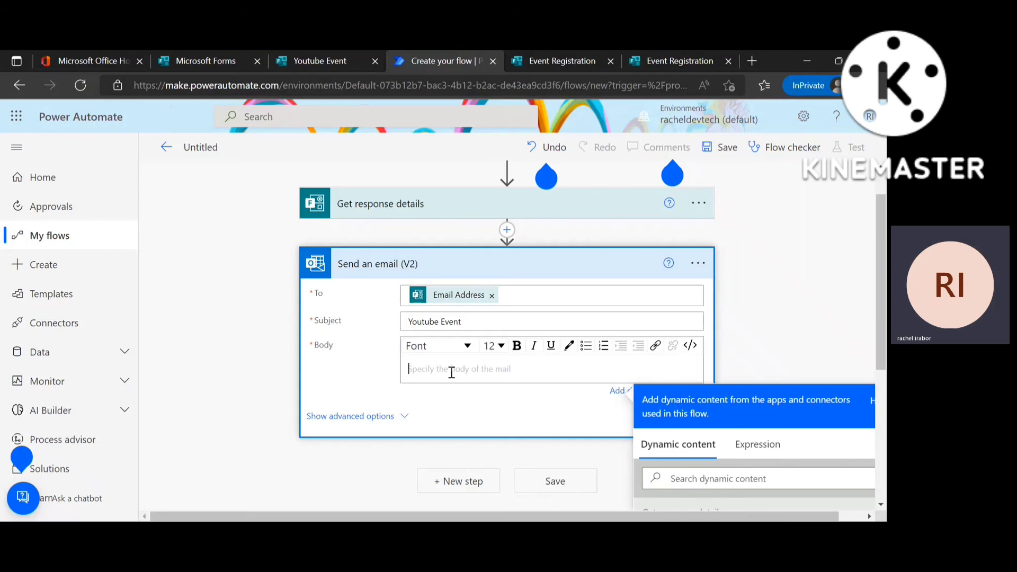
{"action": "type", "text": "Hi"}
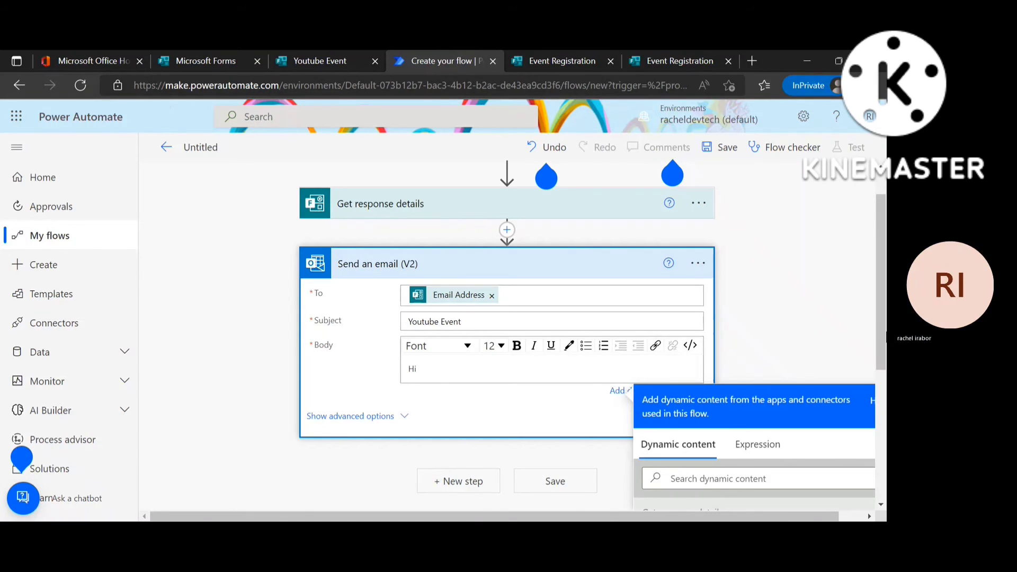
{"action": "scroll", "coordinate": [591, 335], "scroll_direction": "down", "scroll_amount": 3}
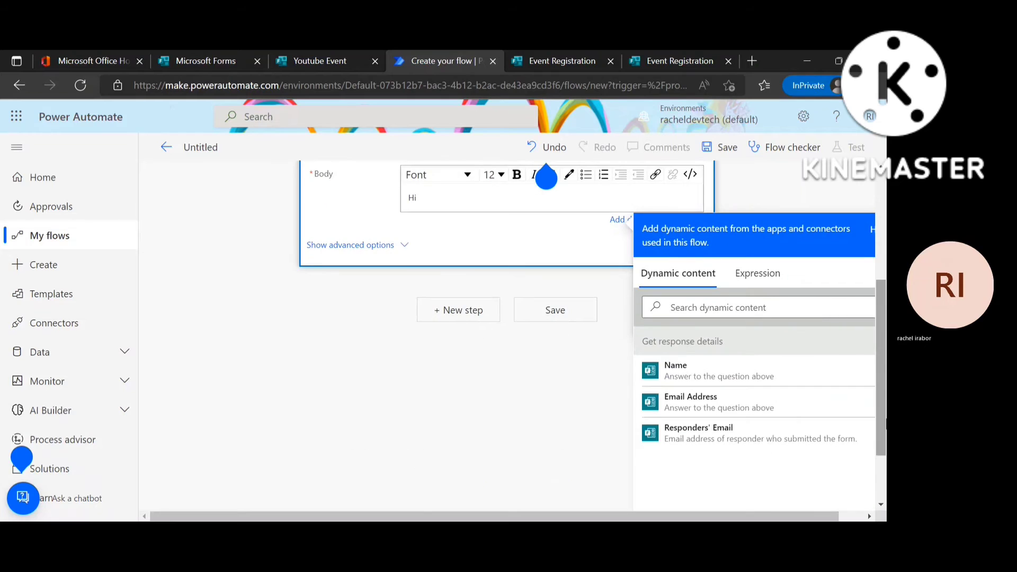
{"action": "left_click", "coordinate": [690, 379]}
{"action": "type", "text": ","}
{"action": "key", "text": "Return"}
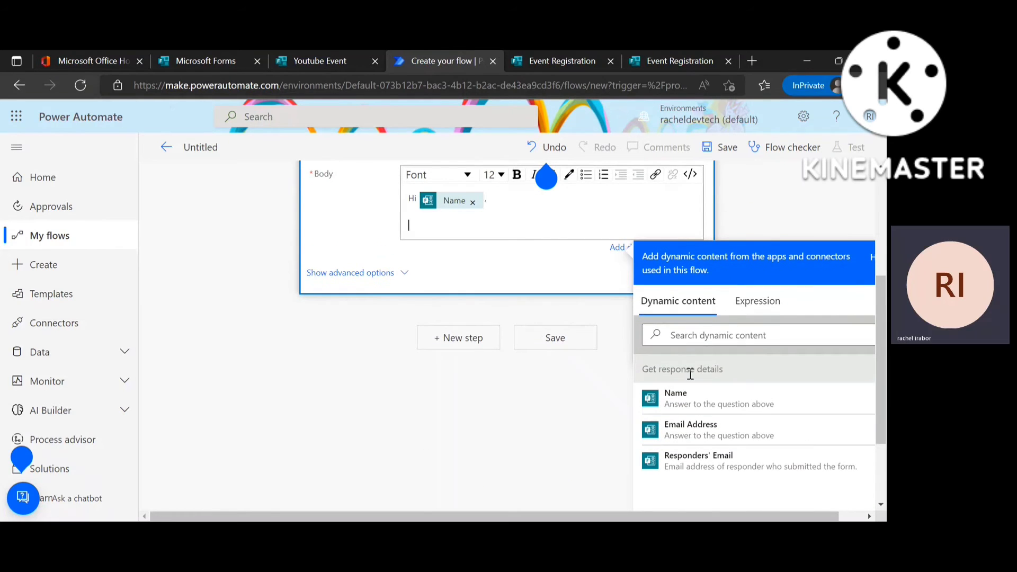
Add 'Thank you for registering for the Youtube Event, do not forget to subscribe', then 'Kind regards,' and the sender's name.
{"action": "type", "text": "Thank"}
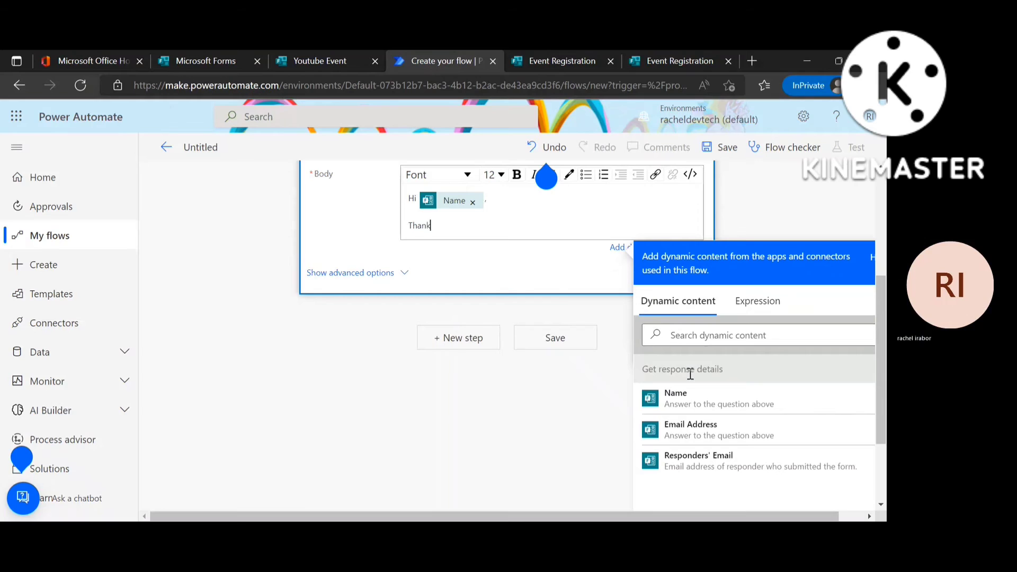
{"action": "type", "text": " you for registerinf"}
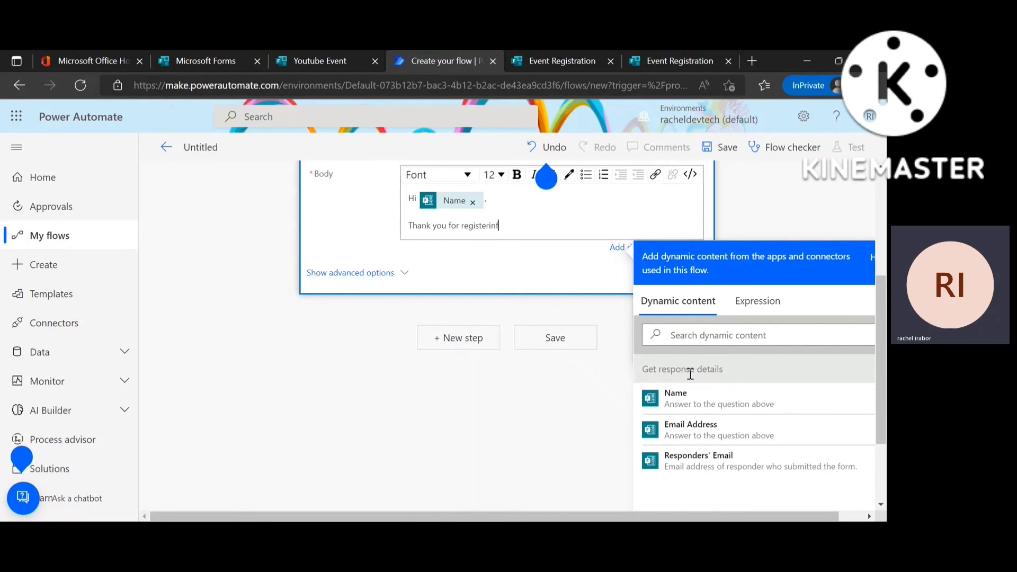
{"action": "key", "text": "BackSpace"}
{"action": "type", "text": "g fo"}
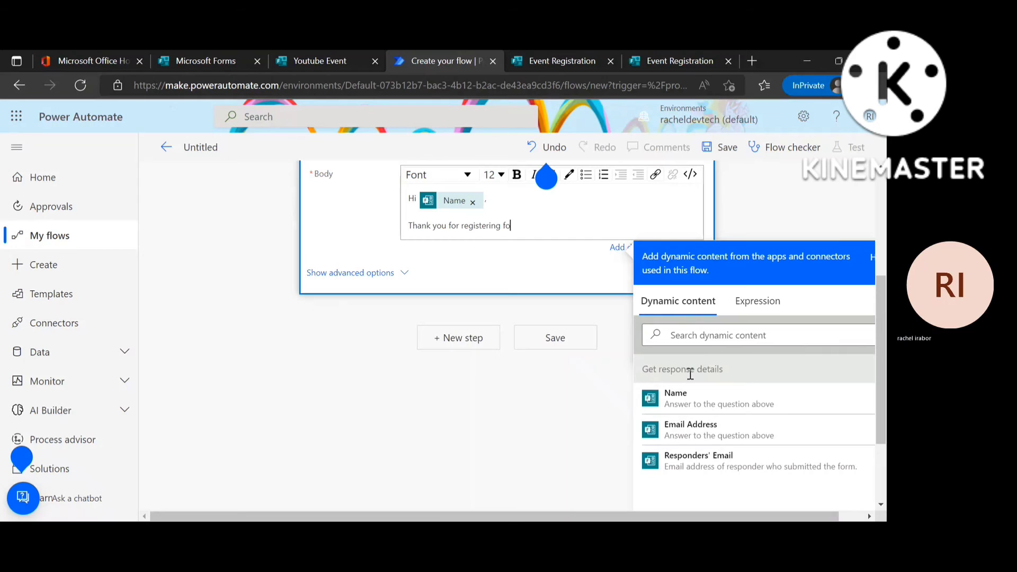
{"action": "type", "text": "r the Y"}
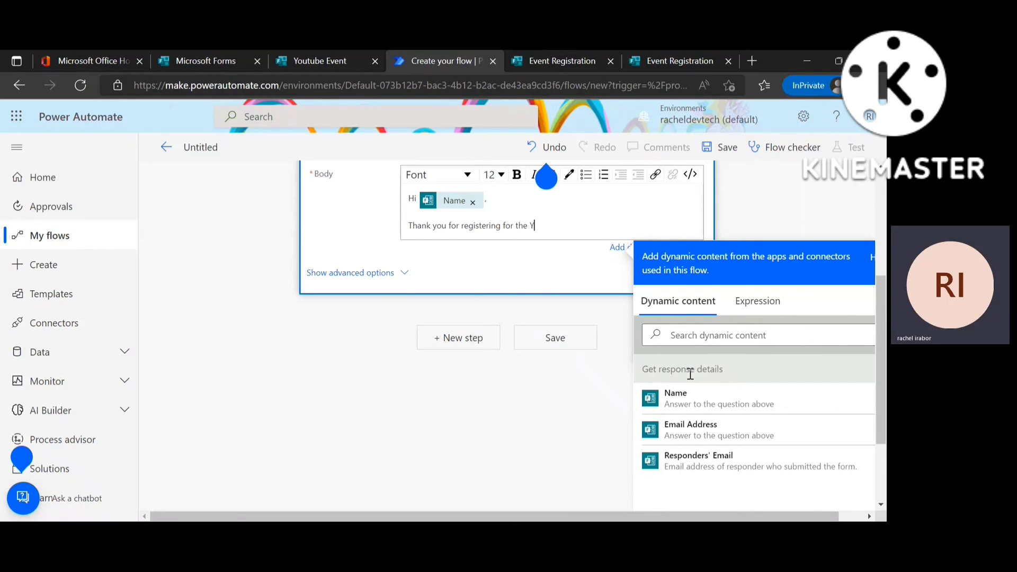
{"action": "type", "text": "outube Event, d"}
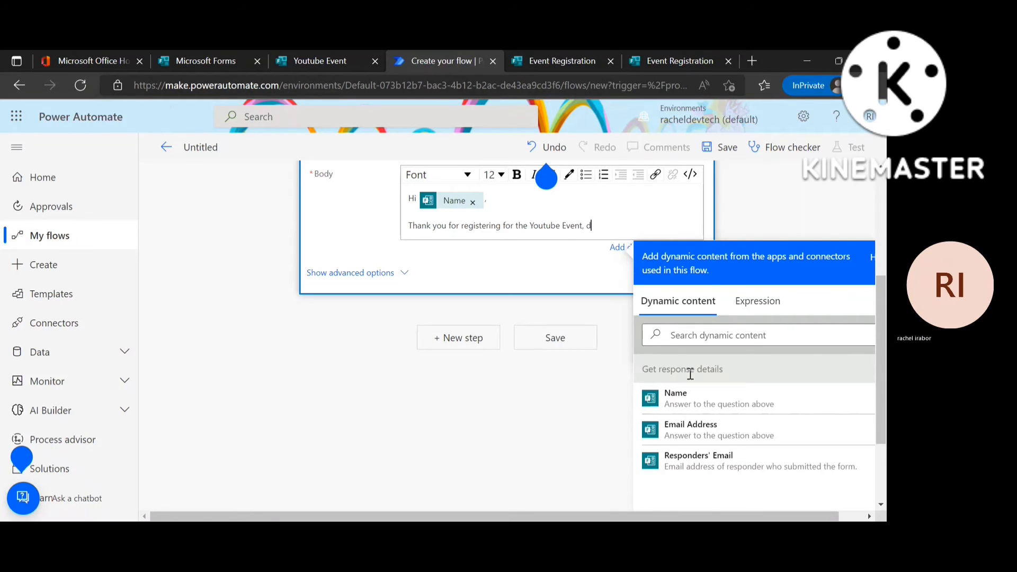
{"action": "type", "text": "o not for"}
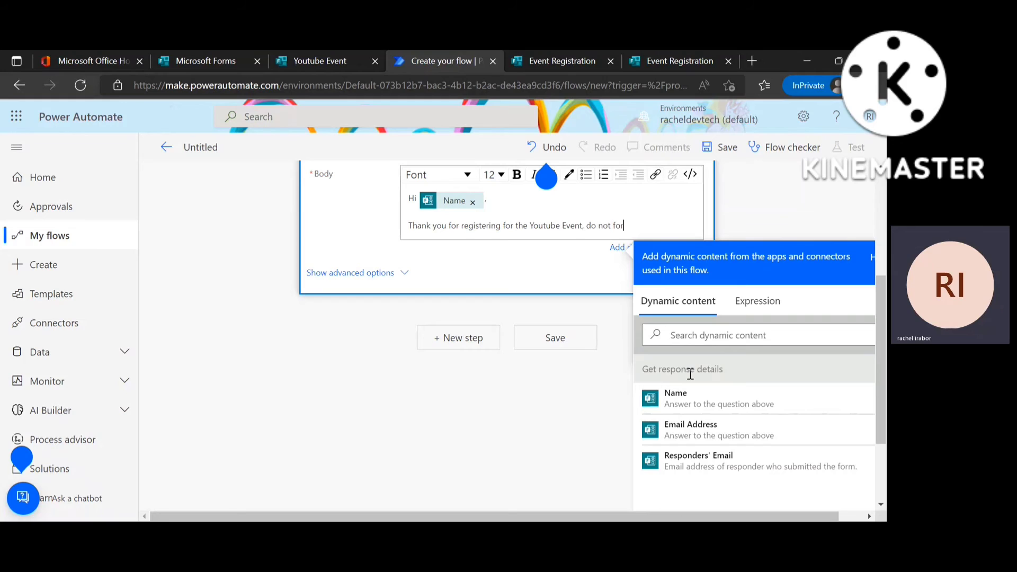
{"action": "type", "text": "get to subscr"}
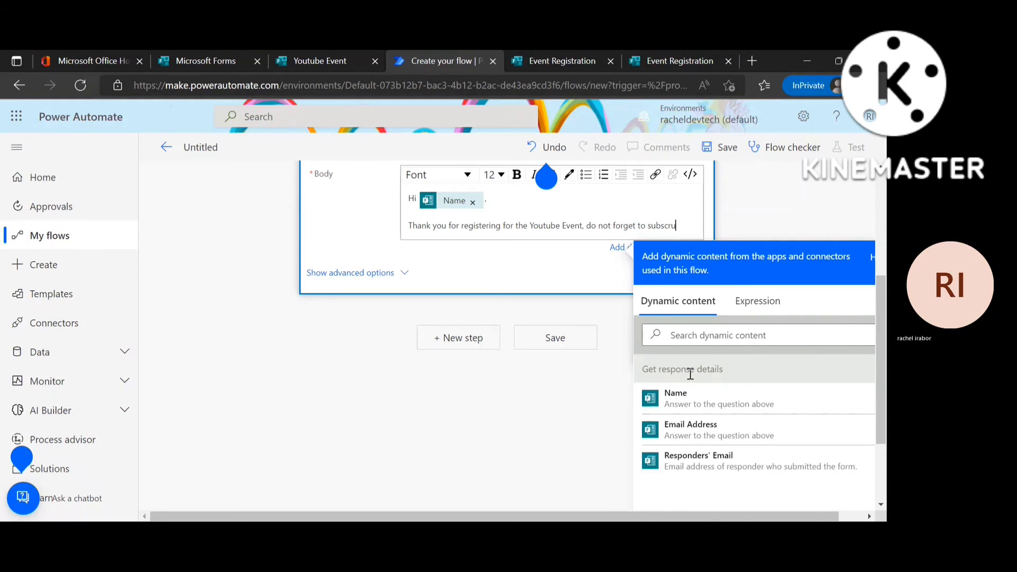
{"action": "type", "text": "ibe"}
{"action": "key", "text": "Return"}
{"action": "type", "text": "Ki"}
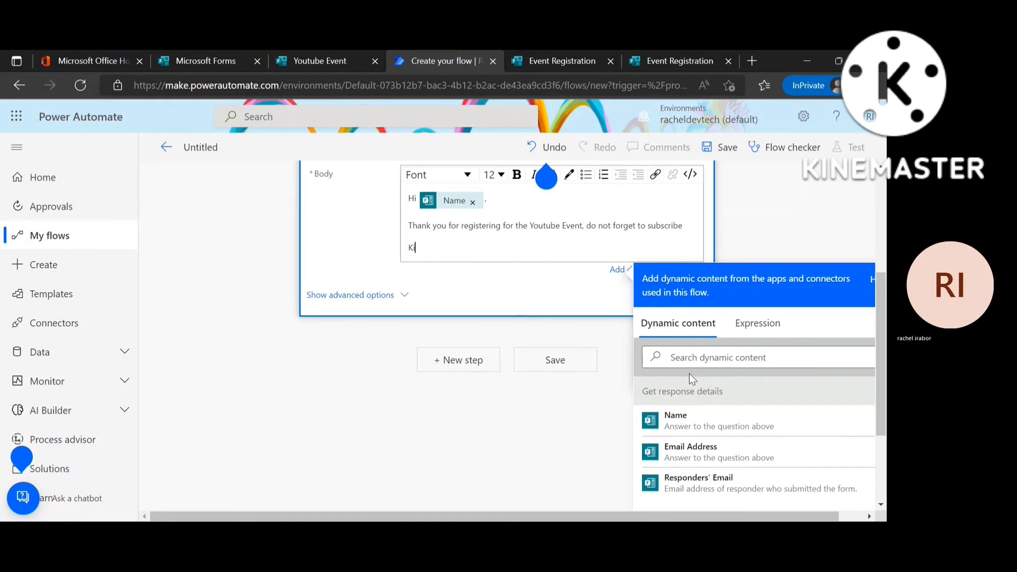
{"action": "type", "text": "nd "}
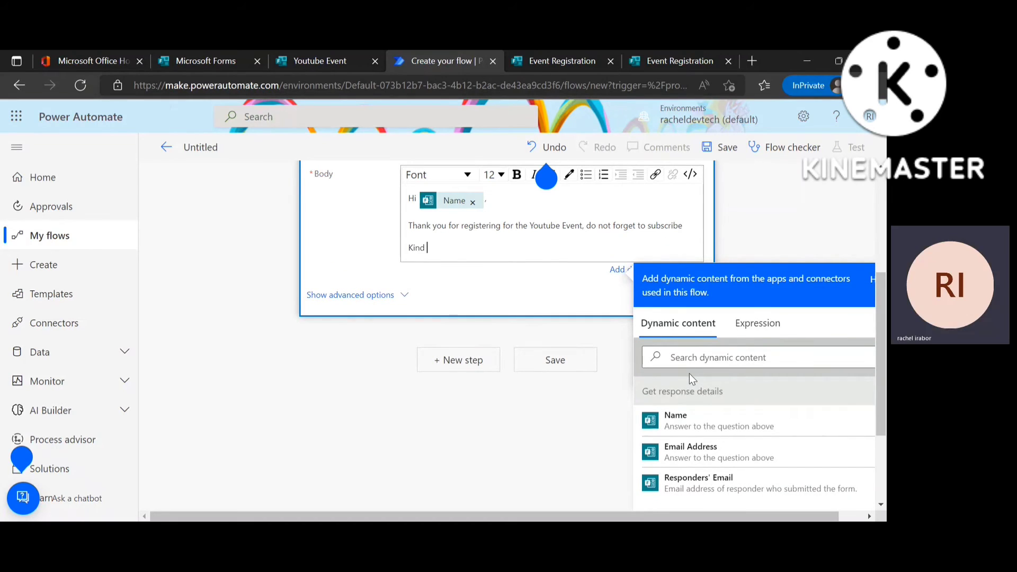
{"action": "type", "text": "regards"}
{"action": "key", "text": "Return"}
{"action": "key", "text": "BackSpace"}
{"action": "type", "text": ","}
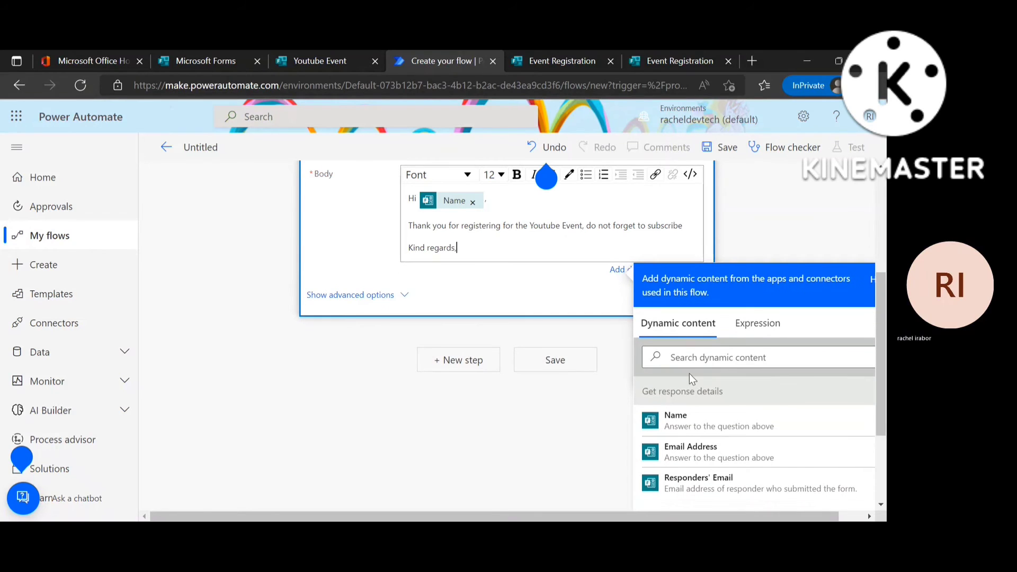
{"action": "key", "text": "Return"}
{"action": "type", "text": "Rache"}
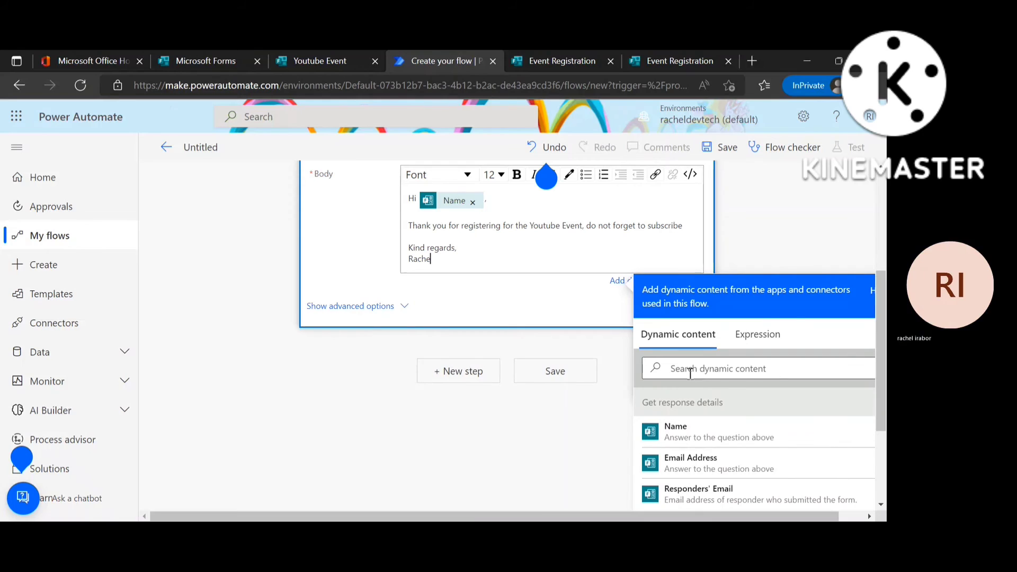
{"action": "type", "text": "l"}
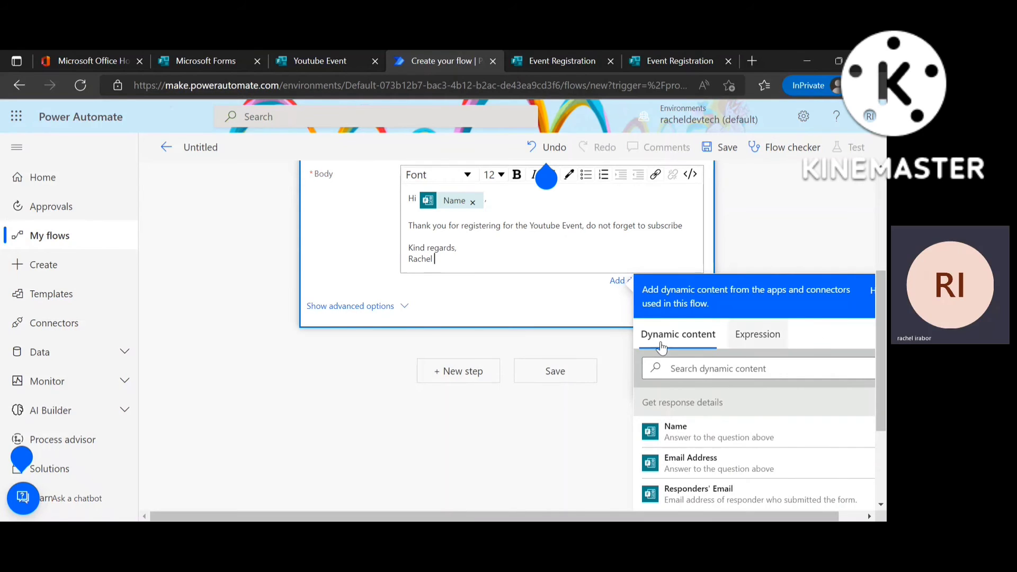
Set the email's Importance to High in the step's advanced options.
{"action": "left_click", "coordinate": [394, 306]}
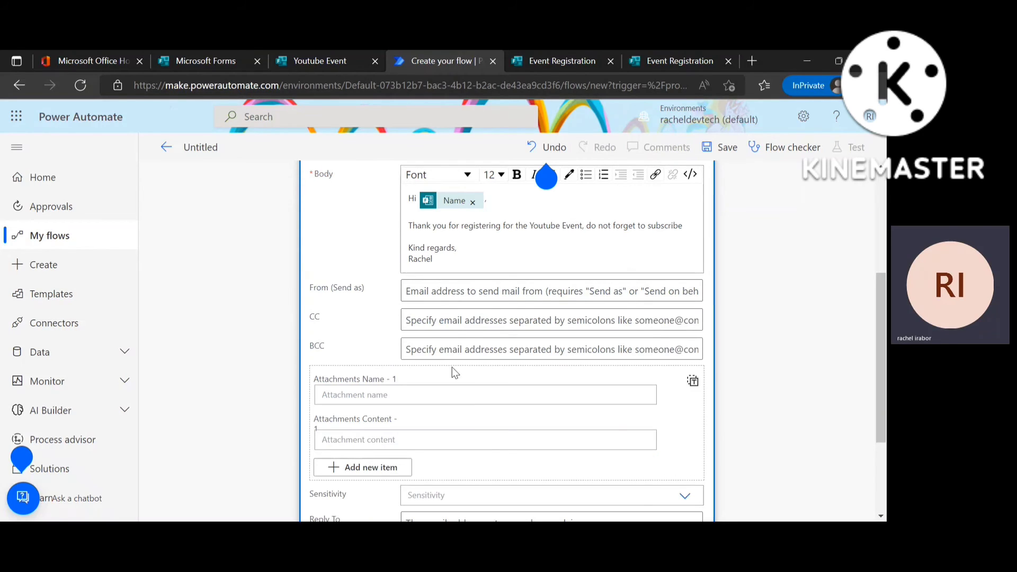
{"action": "scroll", "coordinate": [544, 381], "scroll_direction": "down", "scroll_amount": 3}
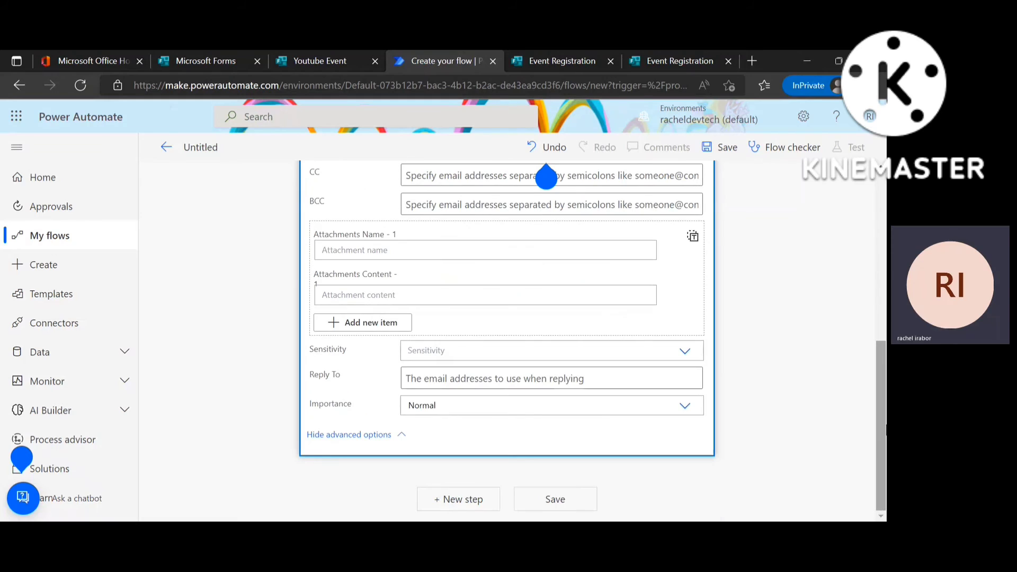
{"action": "left_click", "coordinate": [468, 409]}
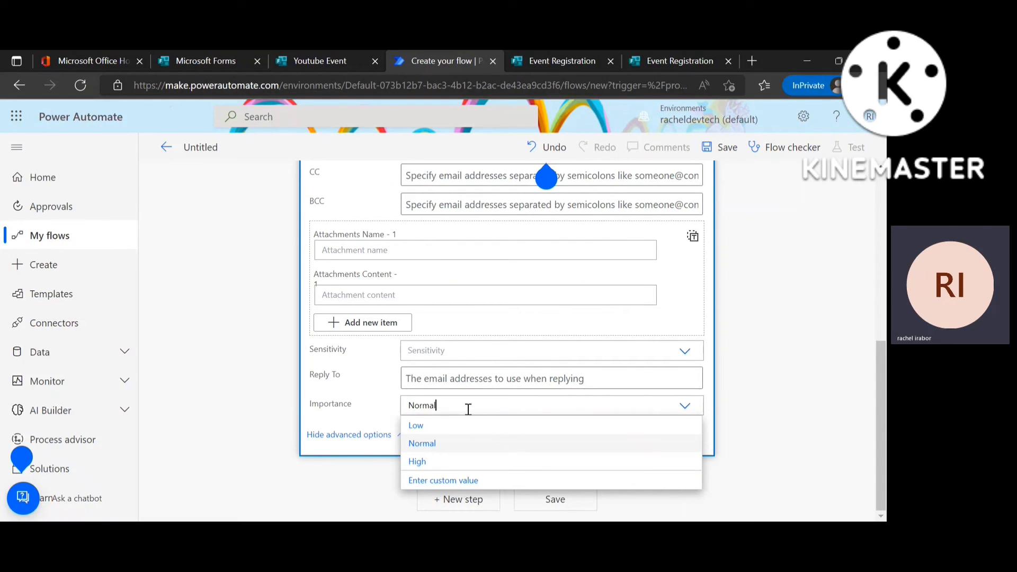
{"action": "left_click", "coordinate": [459, 461]}
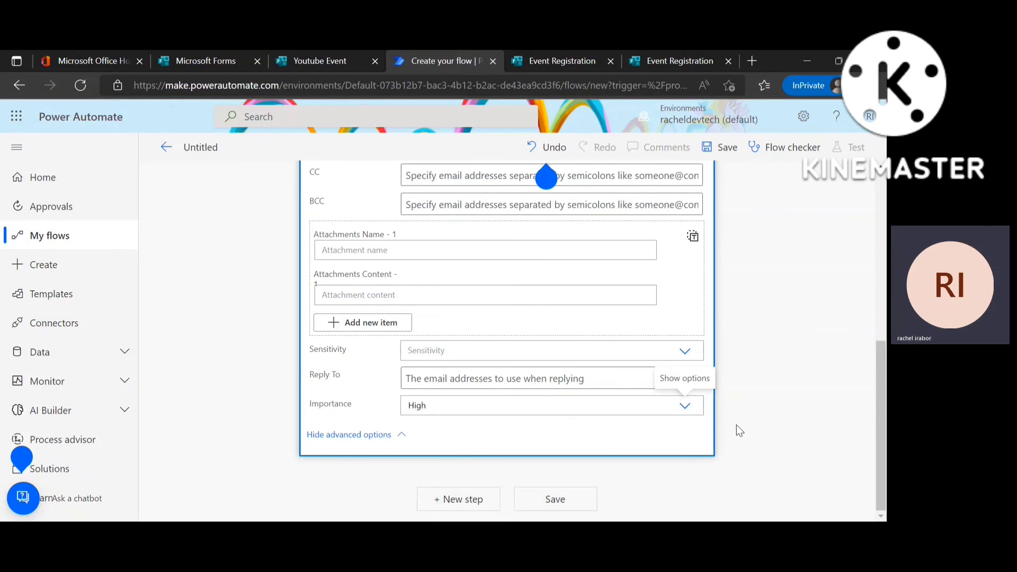
{"action": "scroll", "coordinate": [874, 398], "scroll_direction": "up", "scroll_amount": 5}
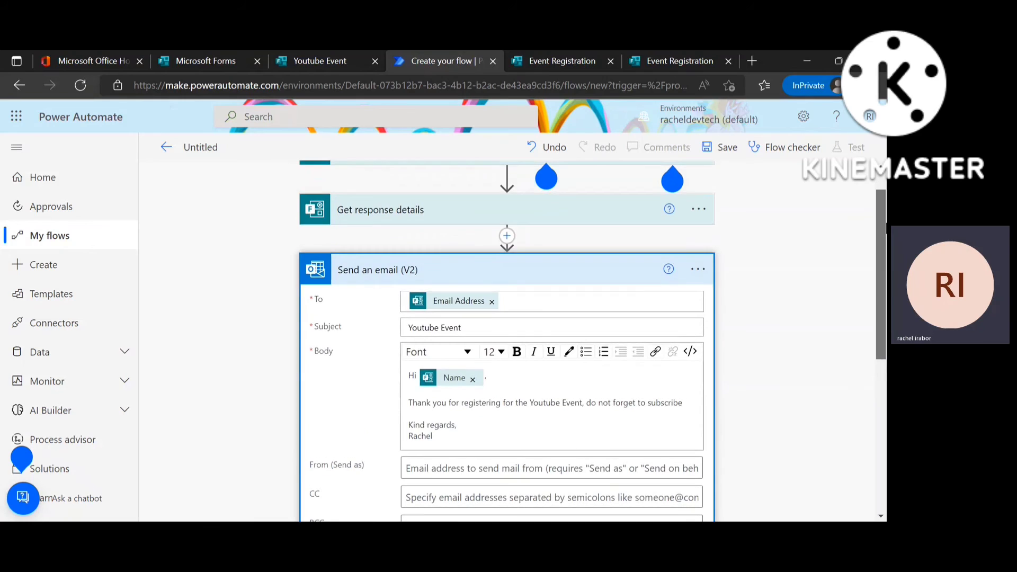
{"action": "scroll", "coordinate": [553, 317], "scroll_direction": "up", "scroll_amount": 1}
{"action": "left_click", "coordinate": [553, 318]}
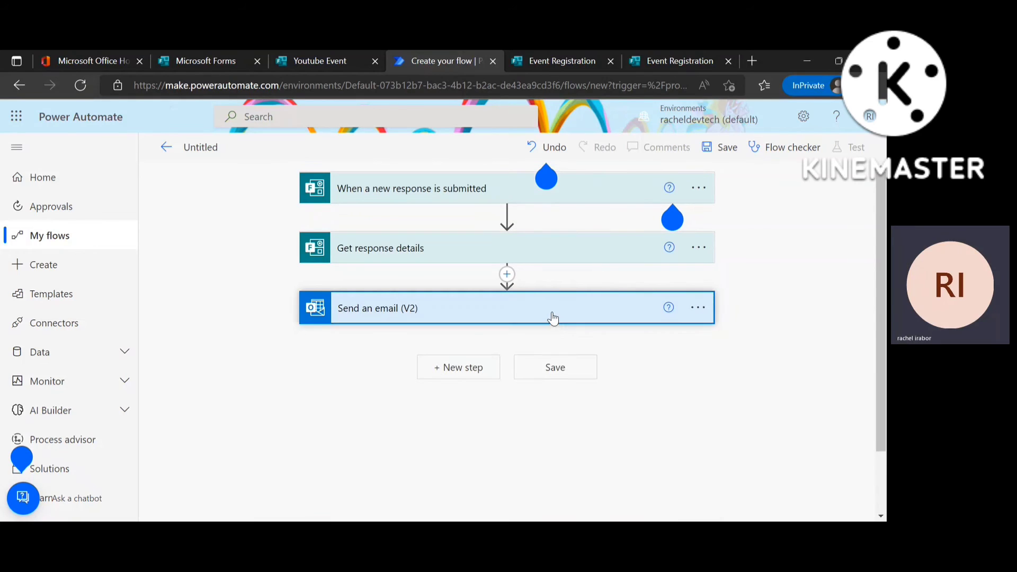
{"action": "left_click", "coordinate": [552, 317]}
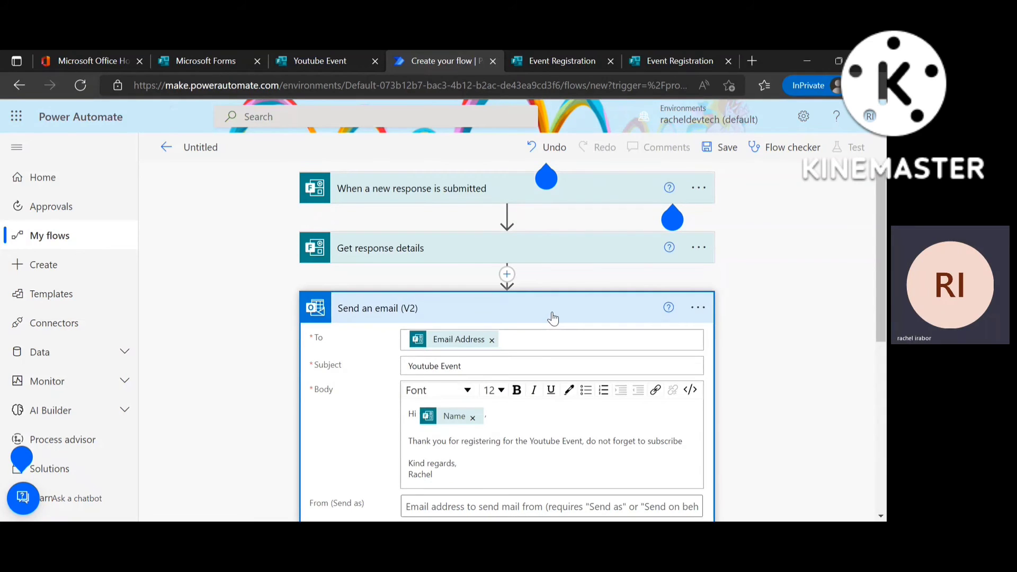
{"action": "scroll", "coordinate": [507, 339], "scroll_direction": "down", "scroll_amount": 5}
{"action": "scroll", "coordinate": [507, 338], "scroll_direction": "up", "scroll_amount": 5}
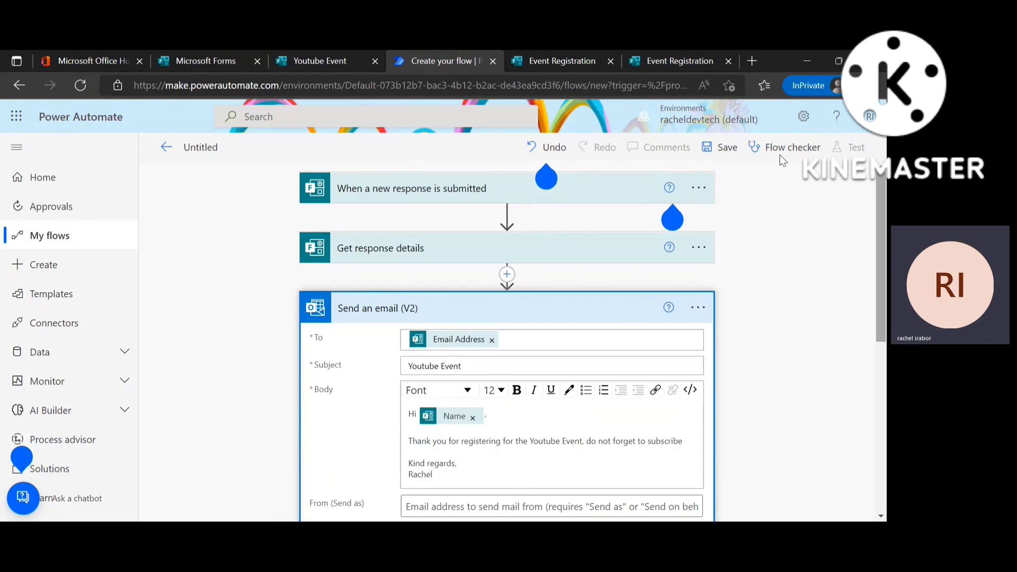
Save the flow and start a manual test.
{"action": "left_click", "coordinate": [725, 153]}
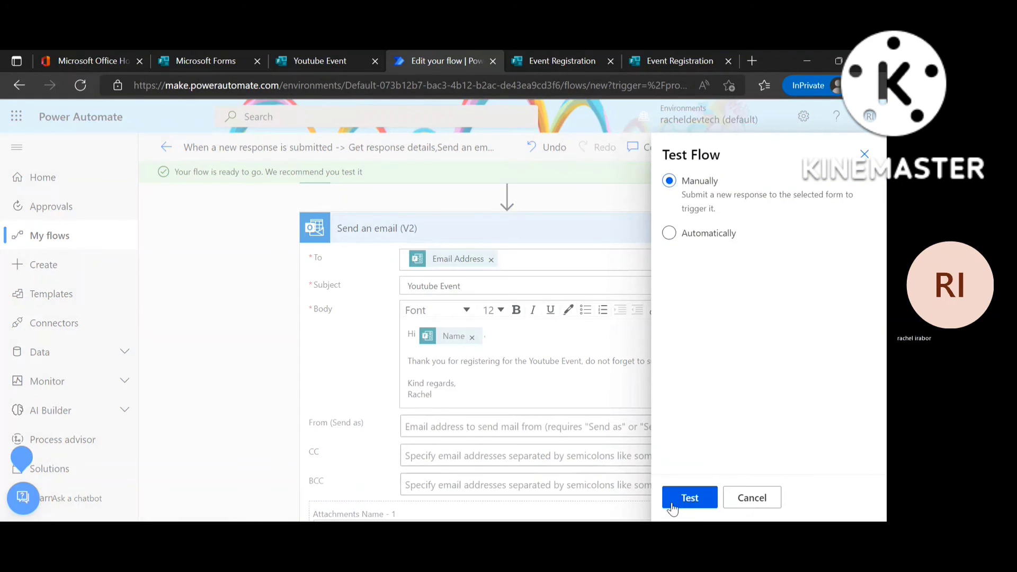
{"action": "left_click", "coordinate": [671, 505]}
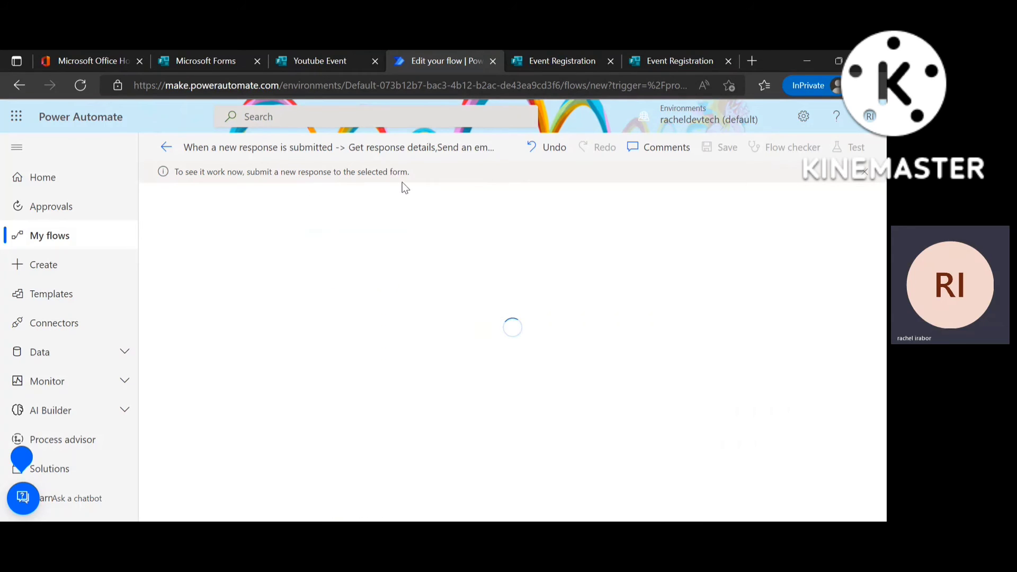
Copy the Youtube Event form's shortened response link and open it in a new private tab.
{"action": "left_click", "coordinate": [318, 61]}
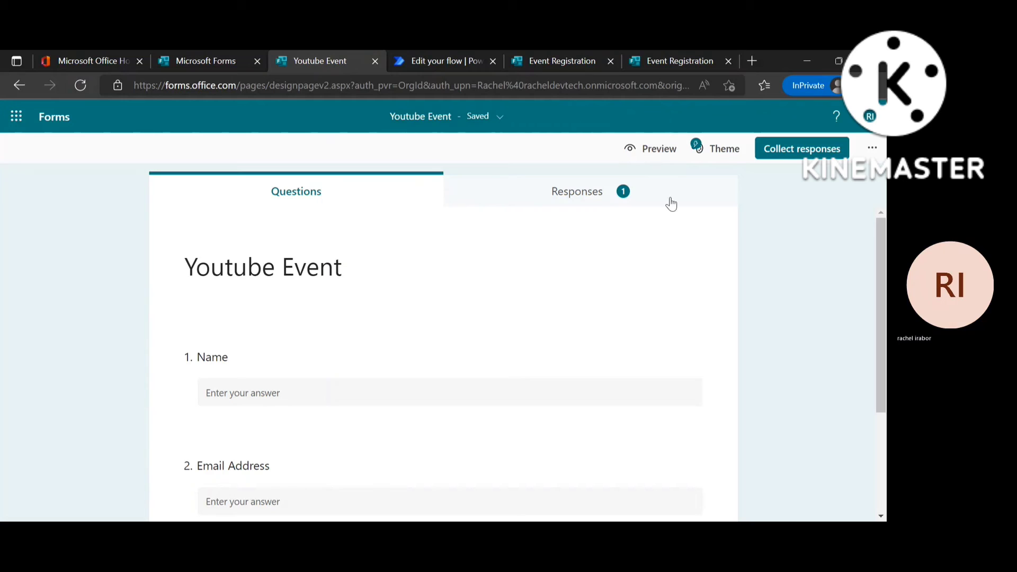
{"action": "left_click", "coordinate": [827, 147]}
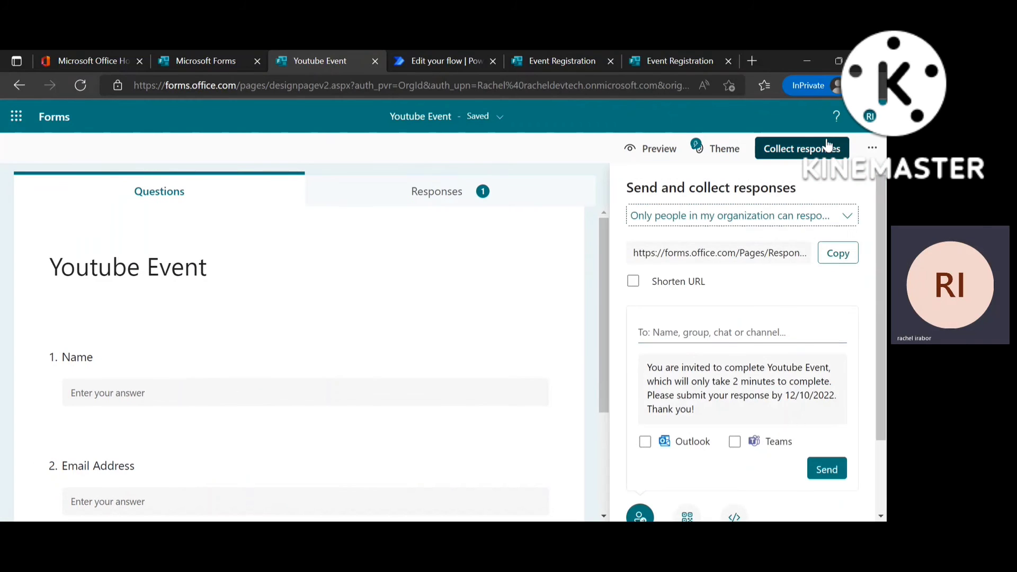
{"action": "left_click", "coordinate": [633, 281]}
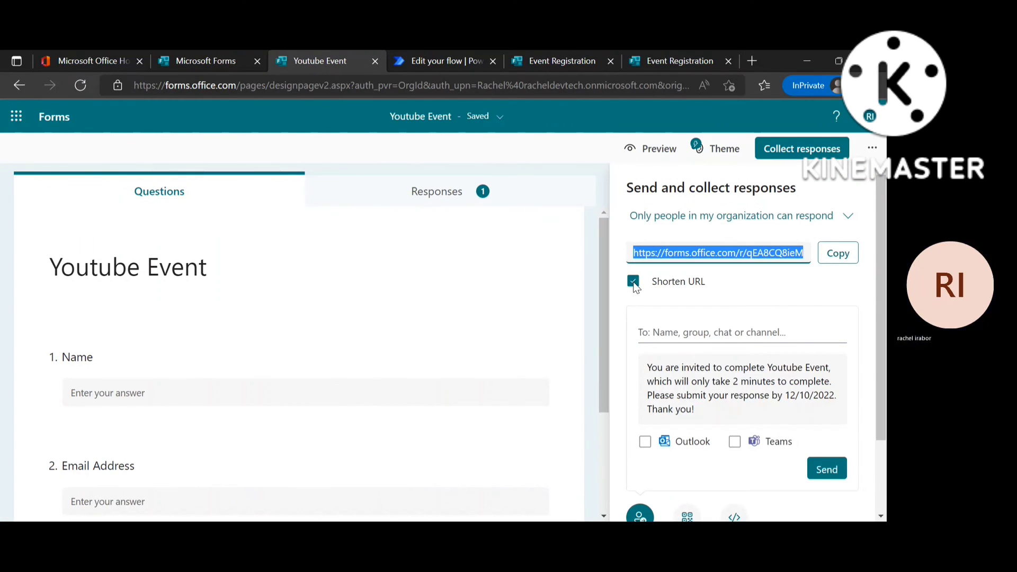
{"action": "left_click", "coordinate": [822, 259]}
{"action": "left_click", "coordinate": [750, 62]}
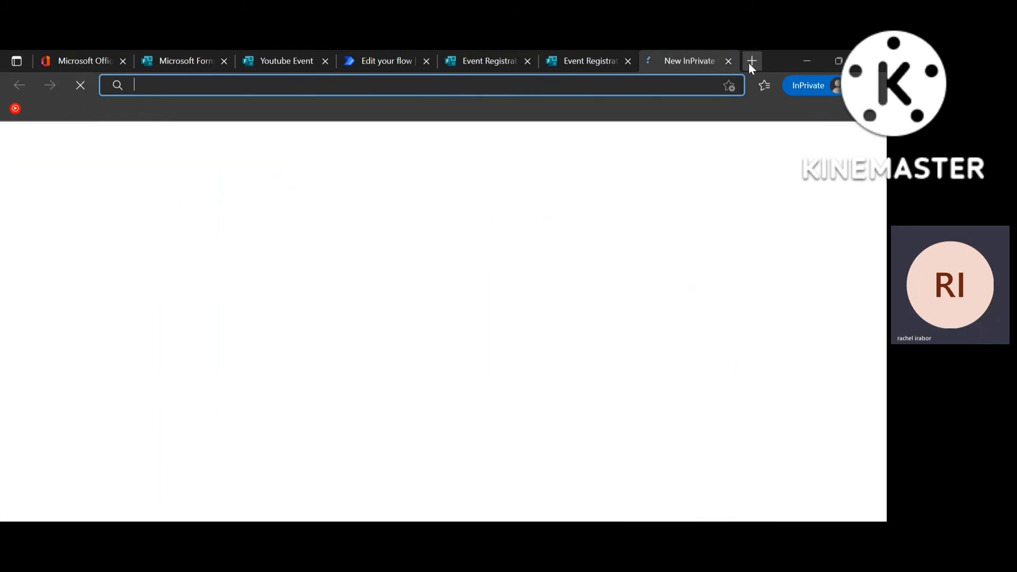
{"action": "key", "text": "ctrl+v"}
{"action": "key", "text": "Return"}
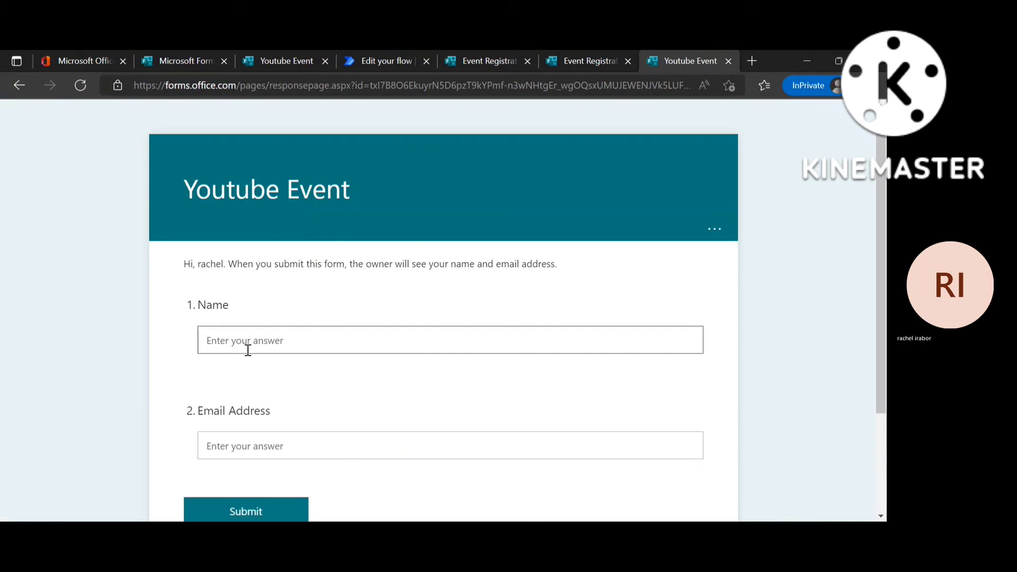
Fill in the respondent's name and email address, then submit the test response.
{"action": "left_click", "coordinate": [247, 350]}
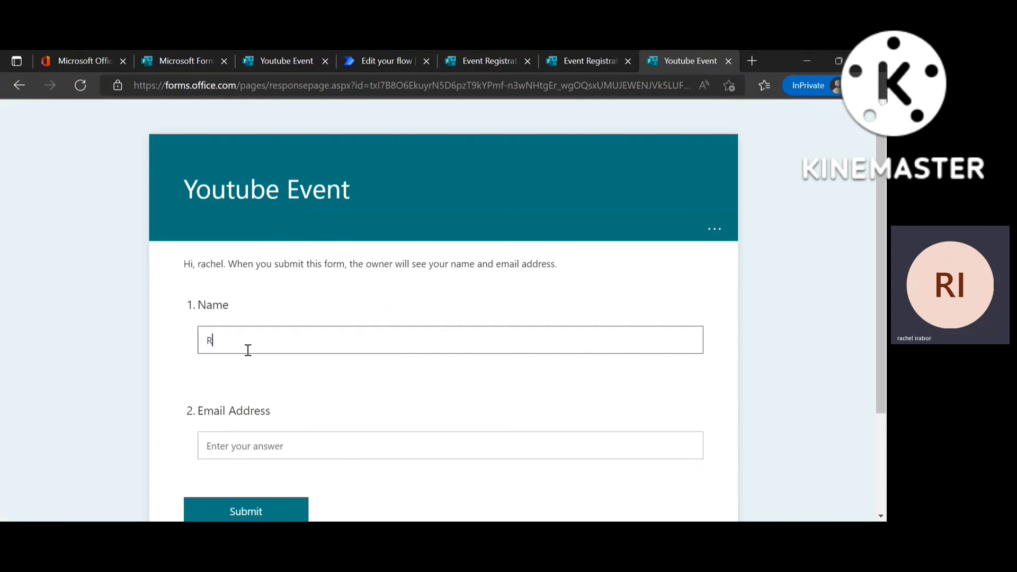
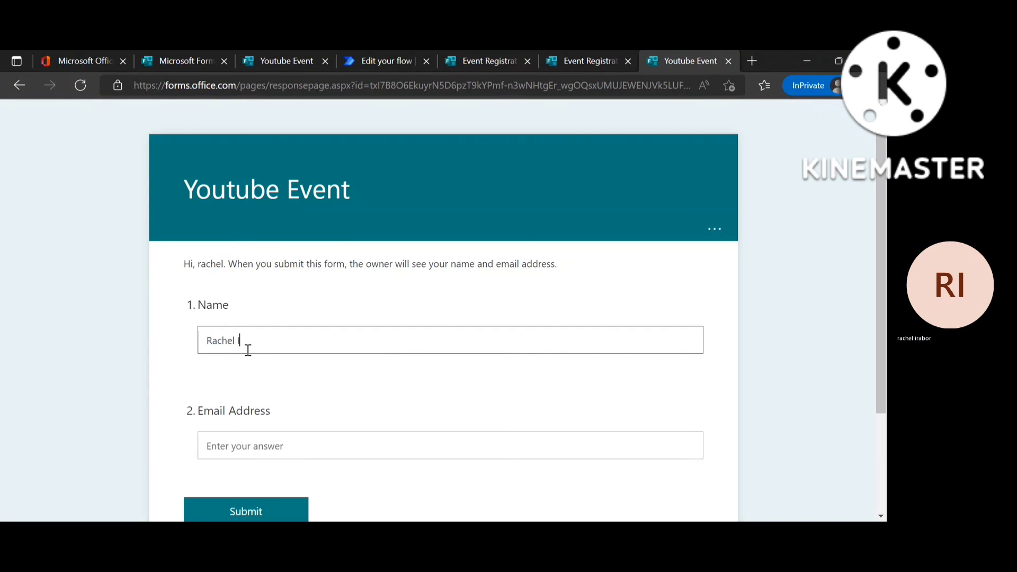
{"action": "left_click", "coordinate": [259, 447]}
{"action": "type", "text": "Ra"}
{"action": "key", "text": "BackSpace"}
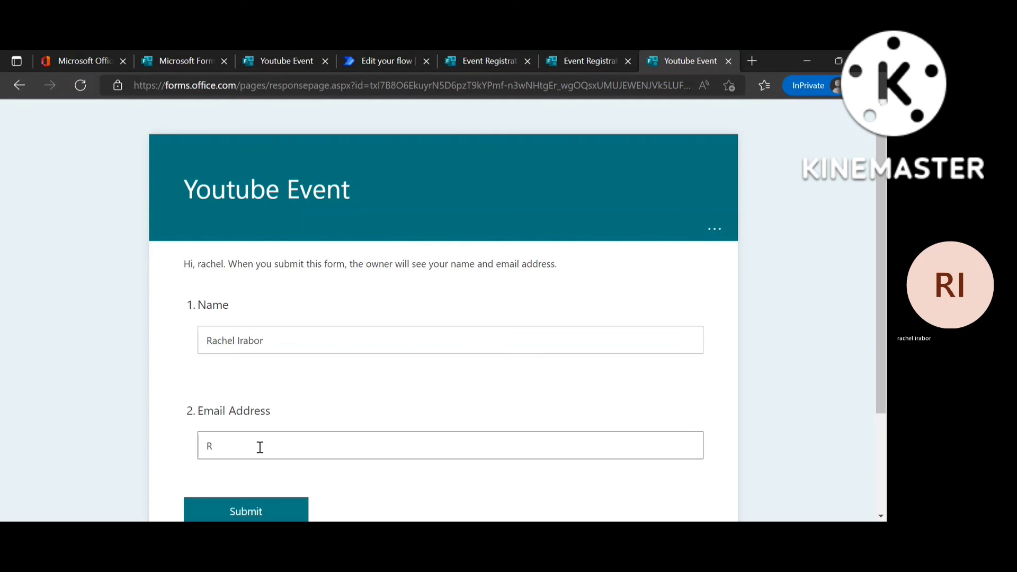
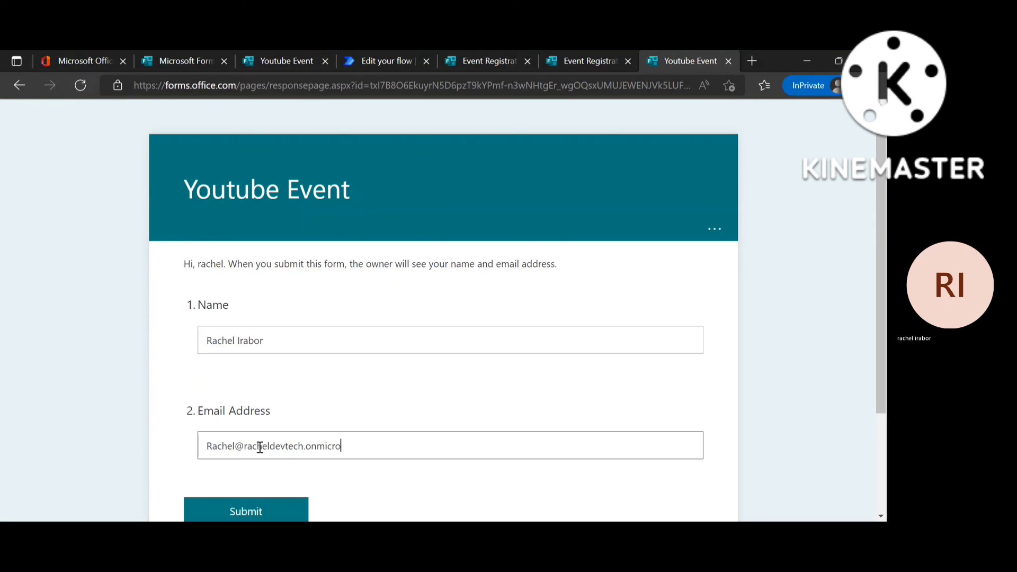
{"action": "left_click", "coordinate": [235, 508]}
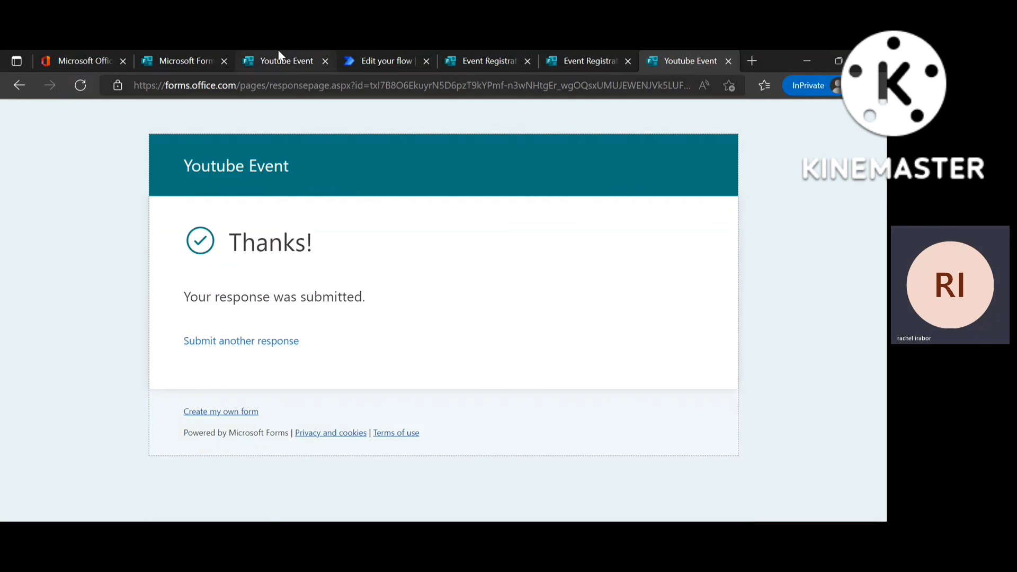
Open Outlook mail from the Microsoft 365 app launcher.
{"action": "left_click", "coordinate": [279, 59]}
{"action": "left_click", "coordinate": [12, 113]}
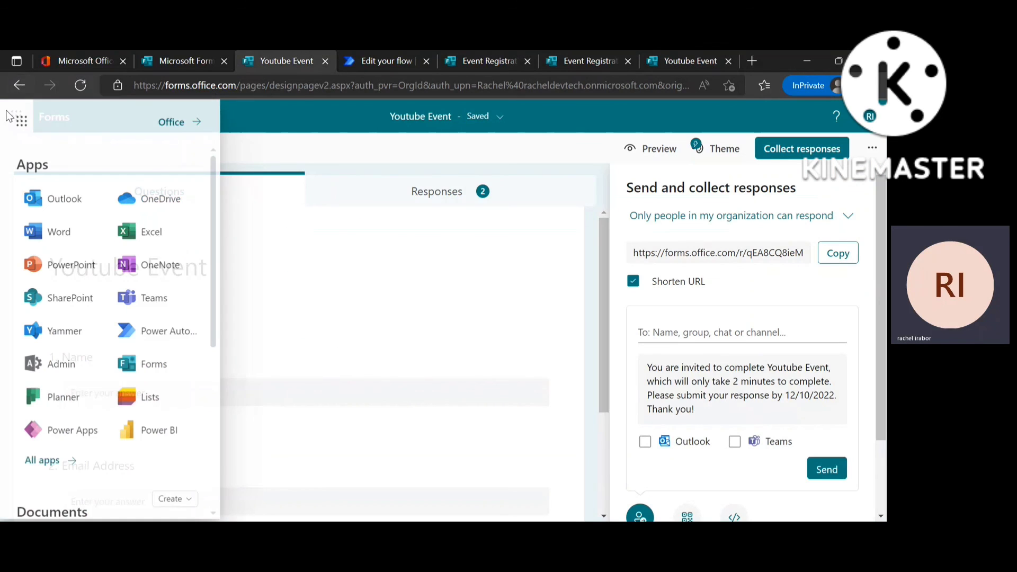
{"action": "left_click", "coordinate": [78, 213]}
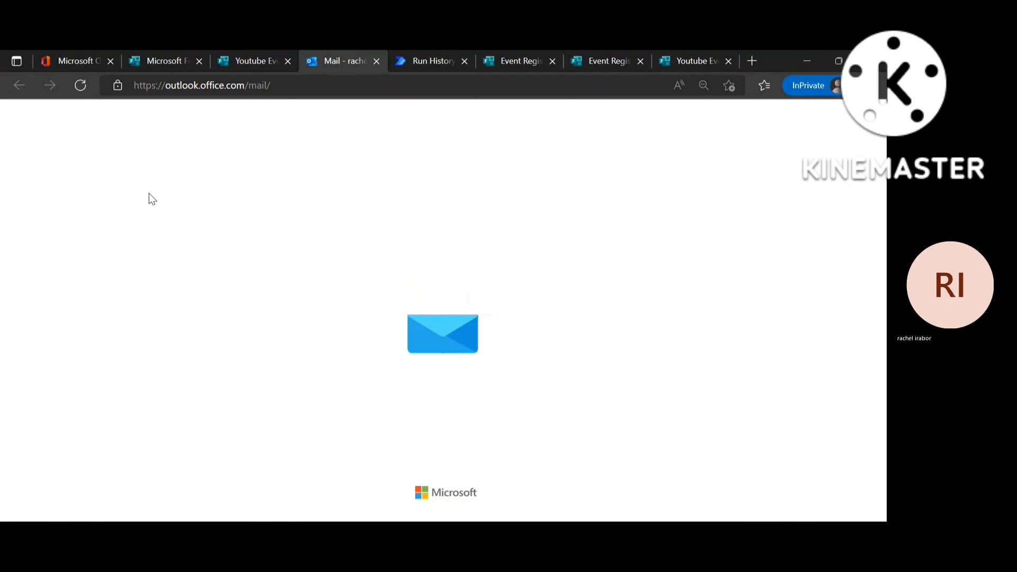
Open the high-importance Youtube Event thank-you email and dismiss the default-email banner.
{"action": "left_click", "coordinate": [248, 237]}
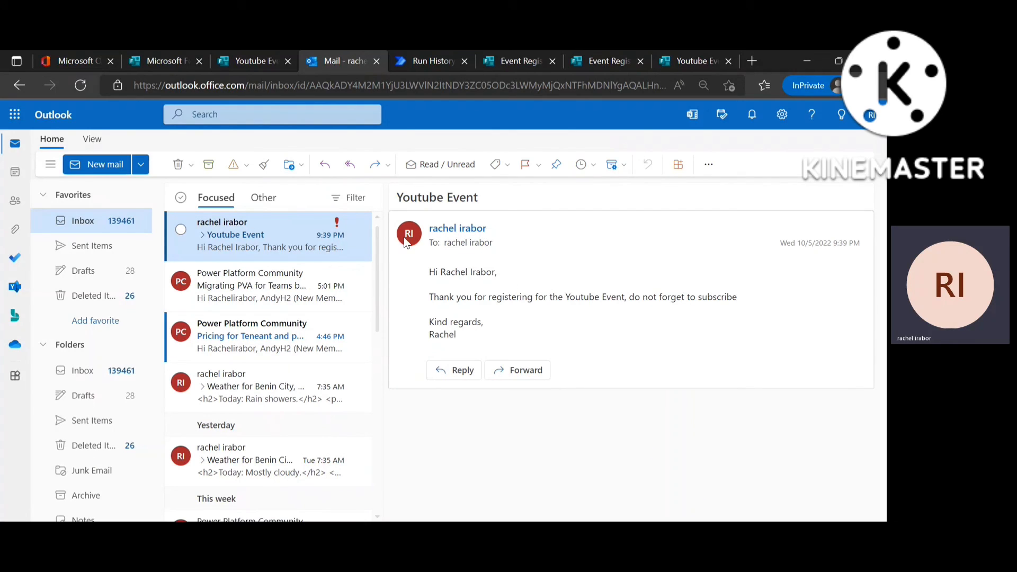
{"action": "mouse_move", "coordinate": [359, 228]}
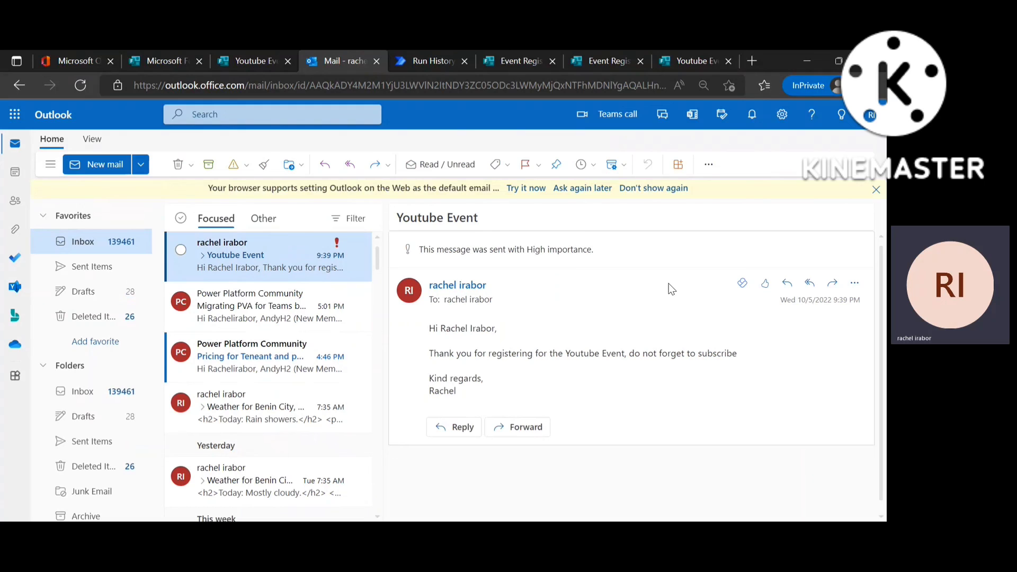
{"action": "left_click", "coordinate": [654, 186]}
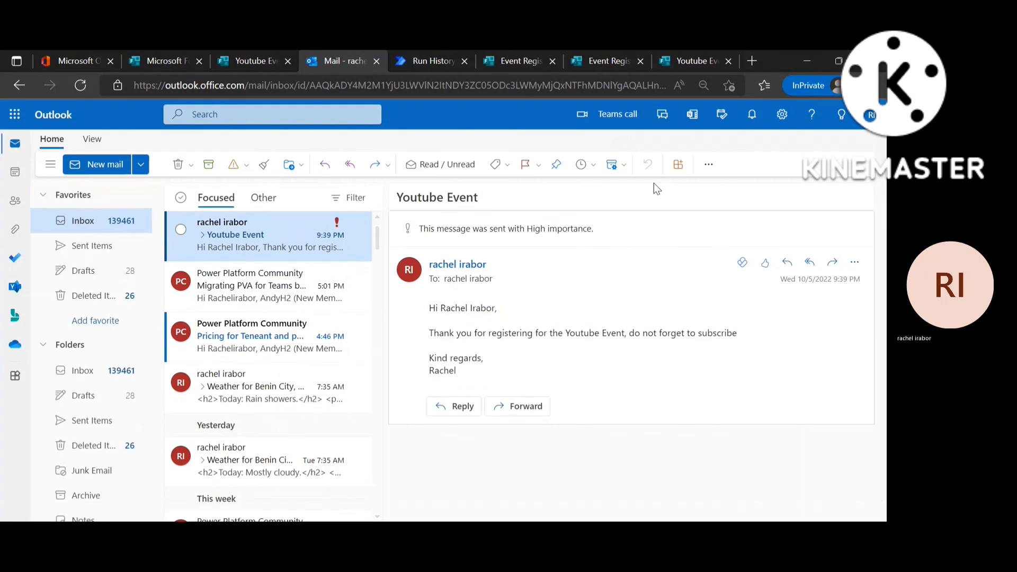